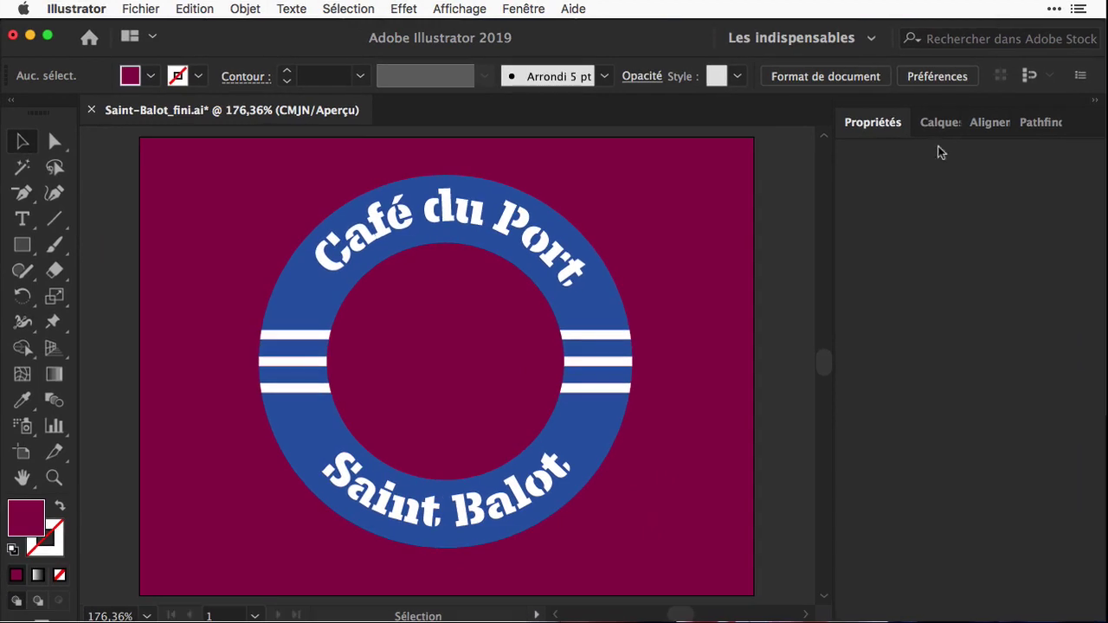
Expand Calque 1 of the finished logo to examine its objects and toggle the burgundy background rectangle's visibility
click(512, 67)
click(903, 157)
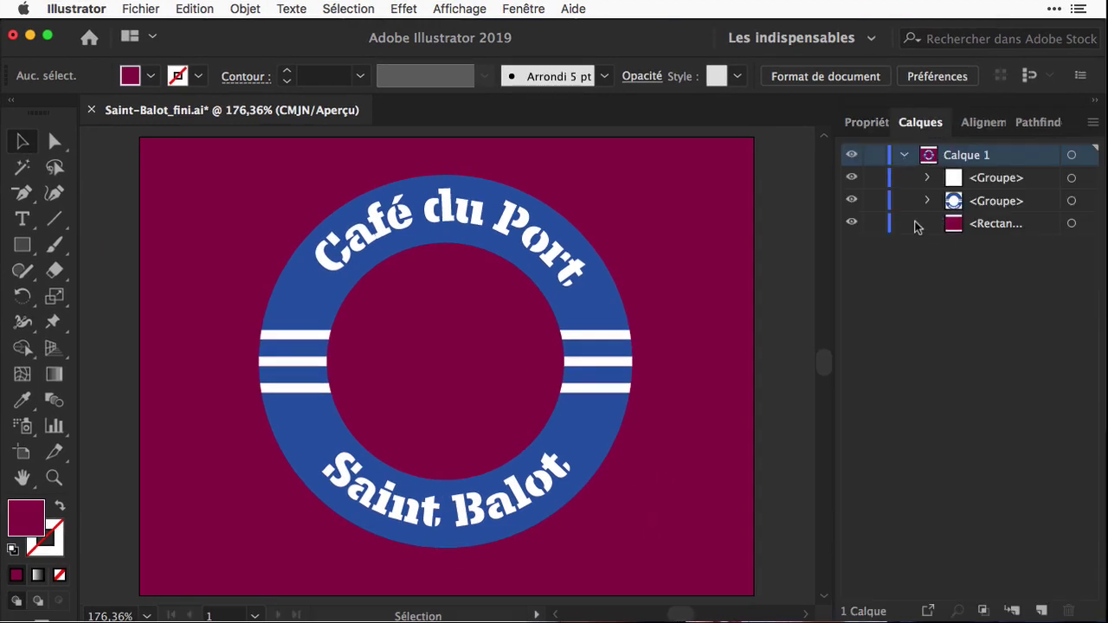
click(852, 224)
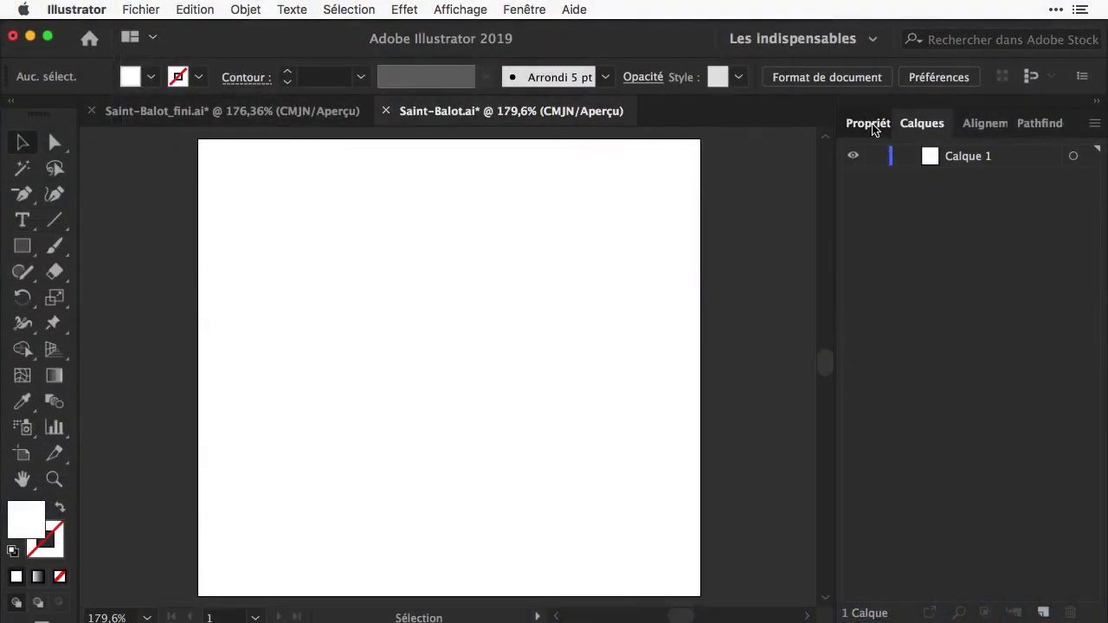
Review the Properties, Layers, Align and Pathfinder panels available for the blank Saint-Balot.ai document
click(872, 127)
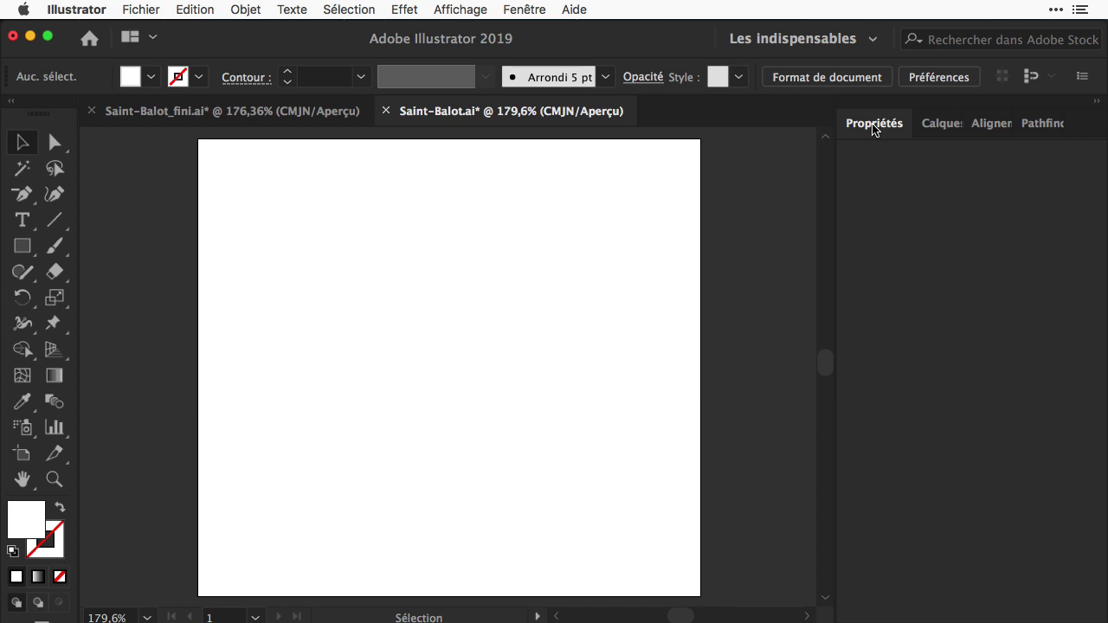
click(944, 124)
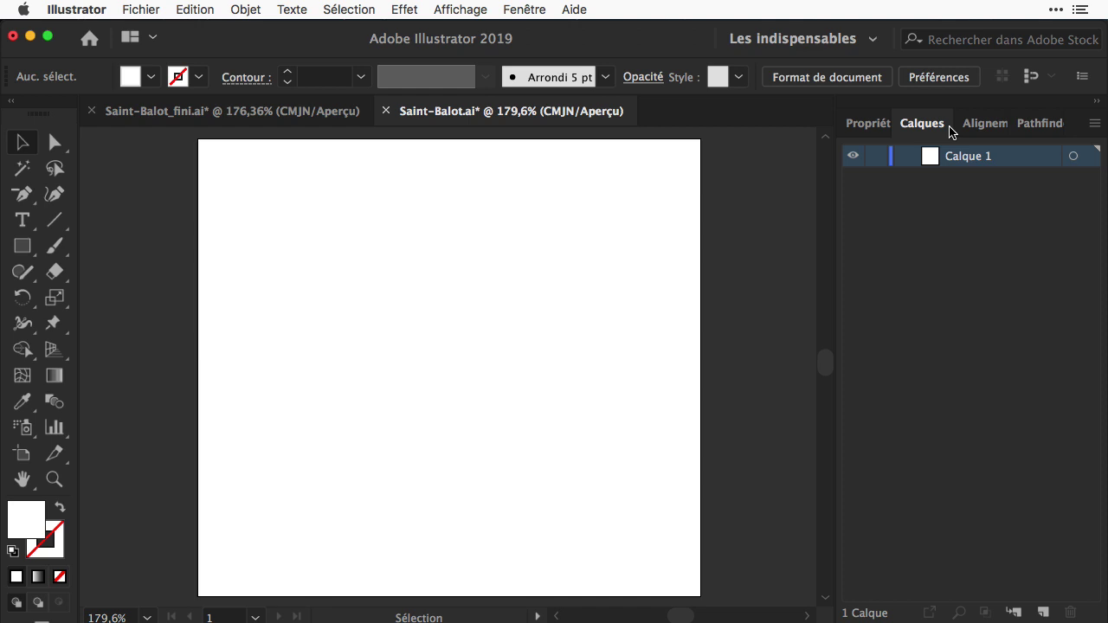
click(983, 128)
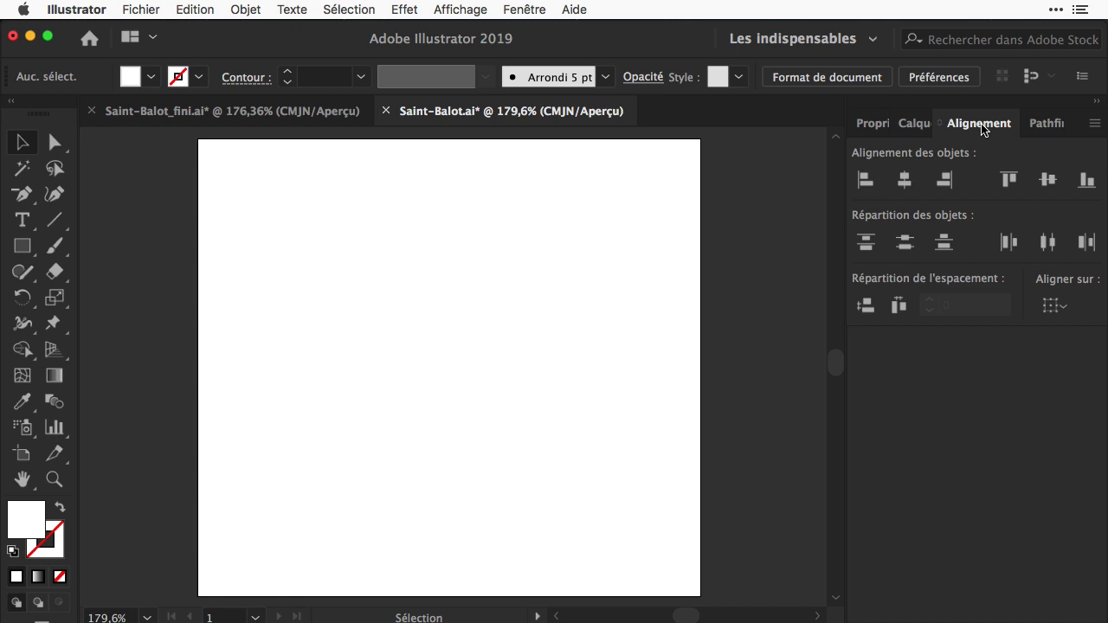
click(1049, 125)
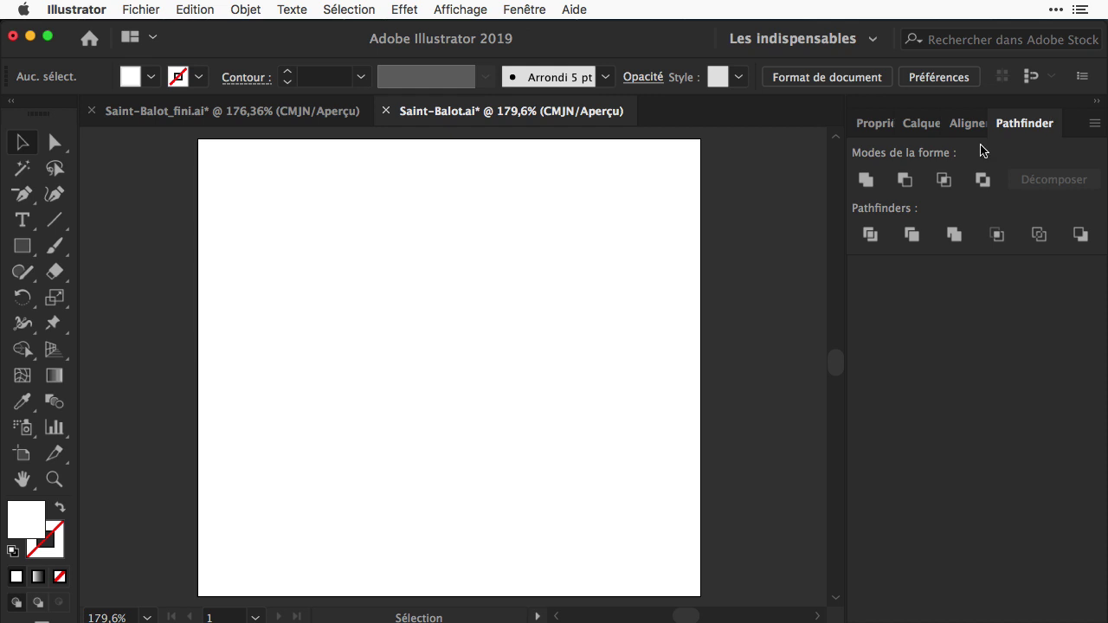
Save the current panel arrangement as a new workspace named "curviligne"
click(876, 44)
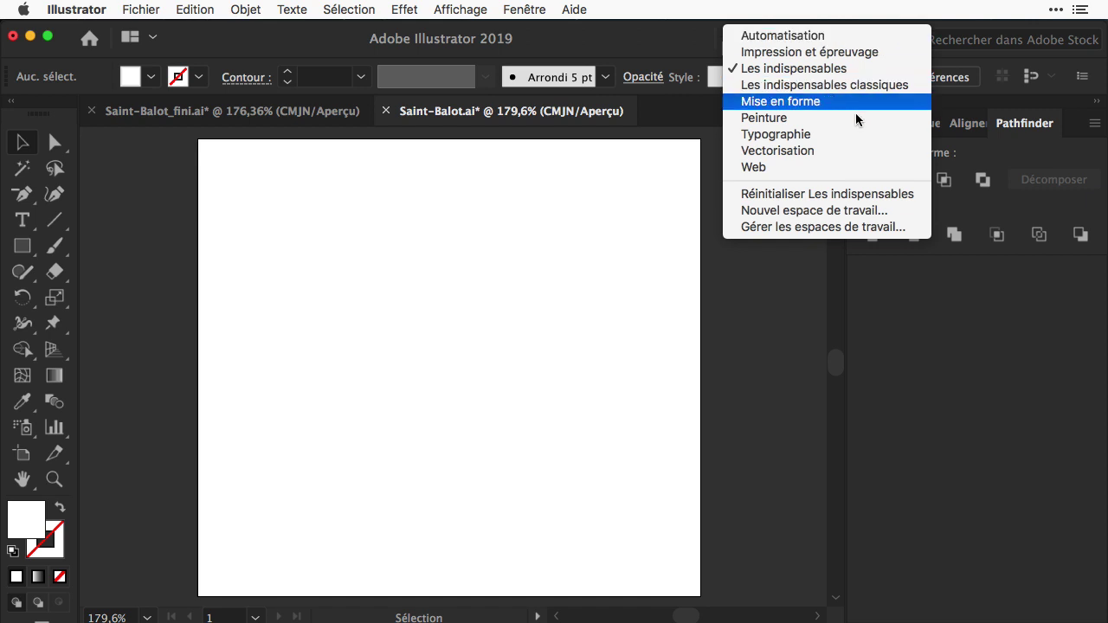
click(863, 212)
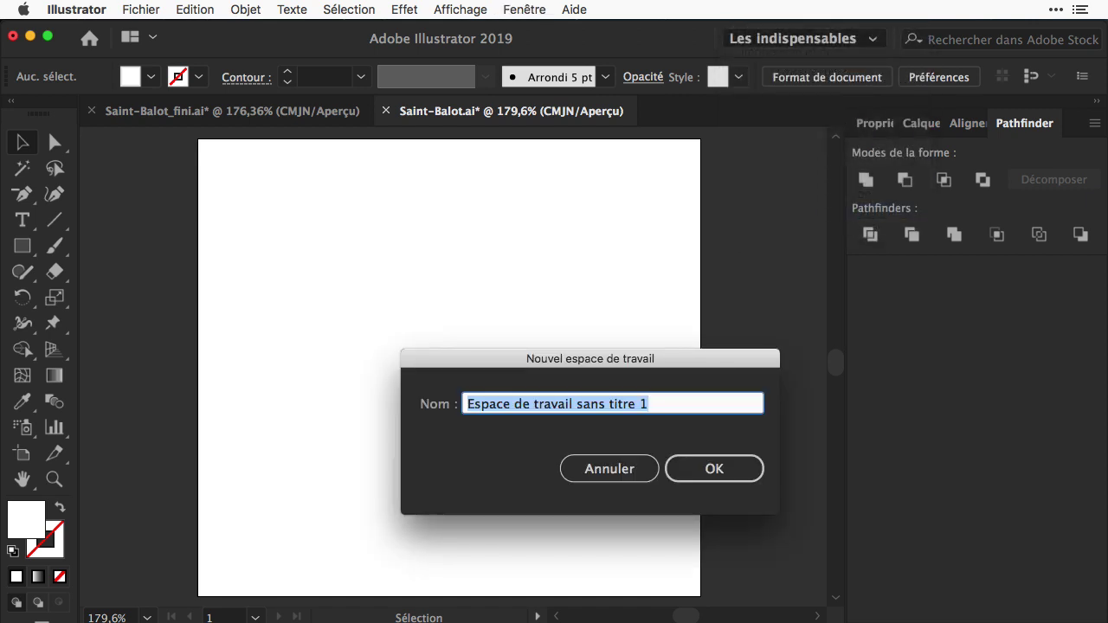
text(curviligne)
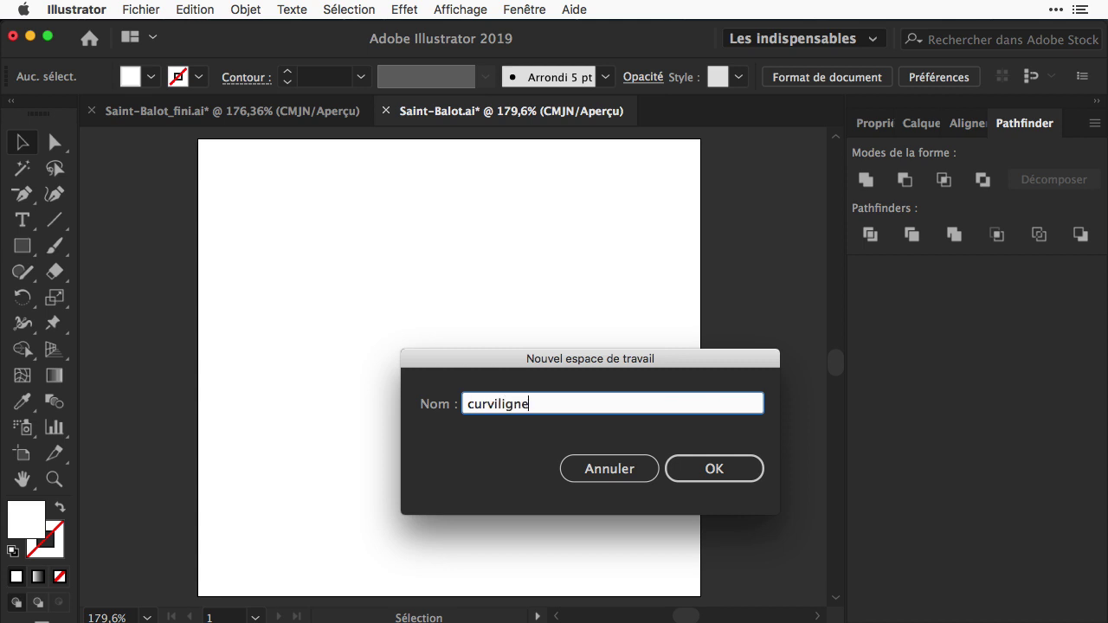
key(Return)
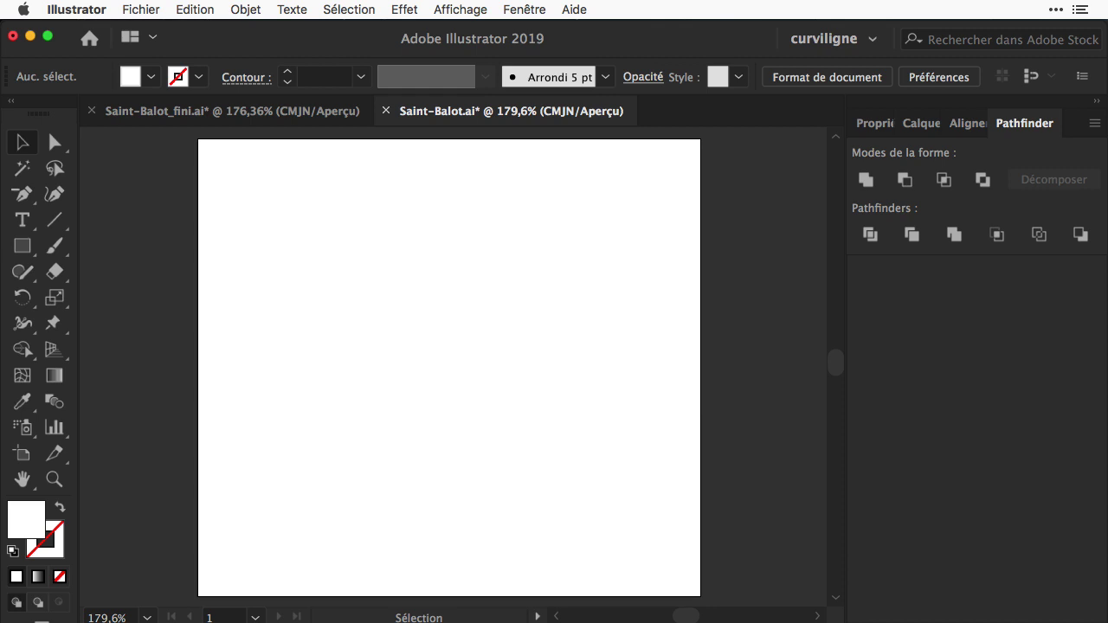
Draw a circle about 57 mm in diameter outward from the artboard's centre with the Ellipse tool
click(23, 246)
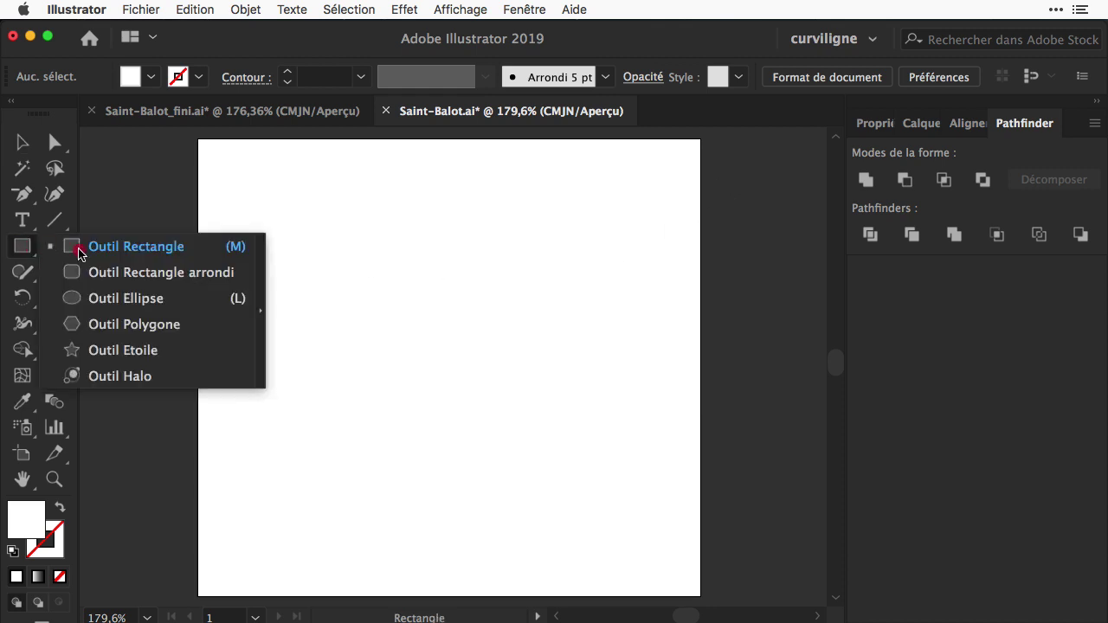
click(138, 300)
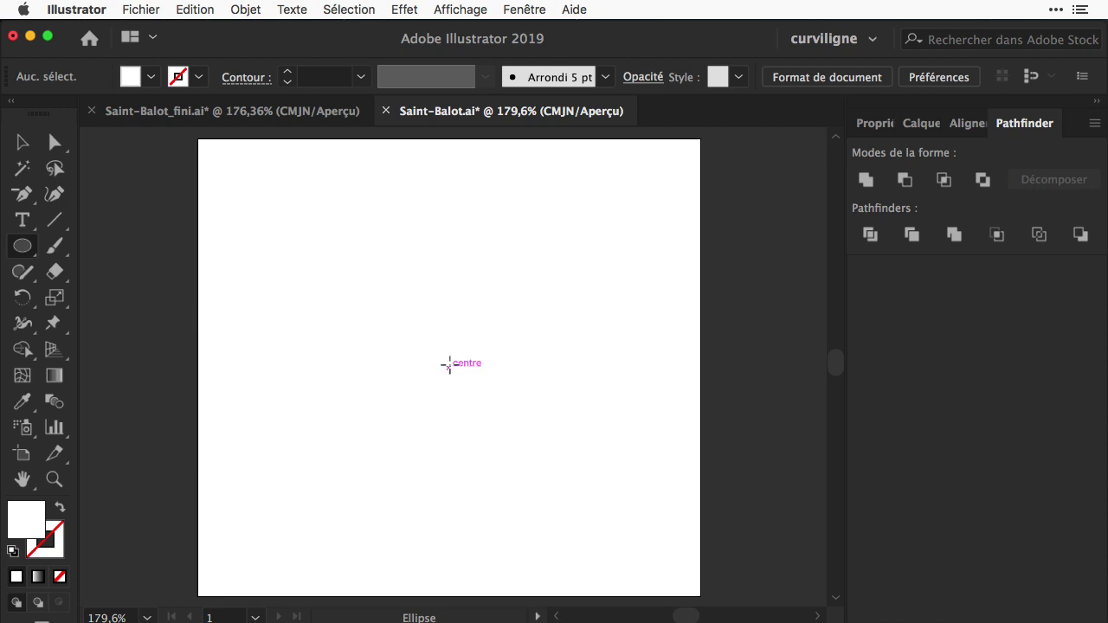
drag(449, 364, 298, 233)
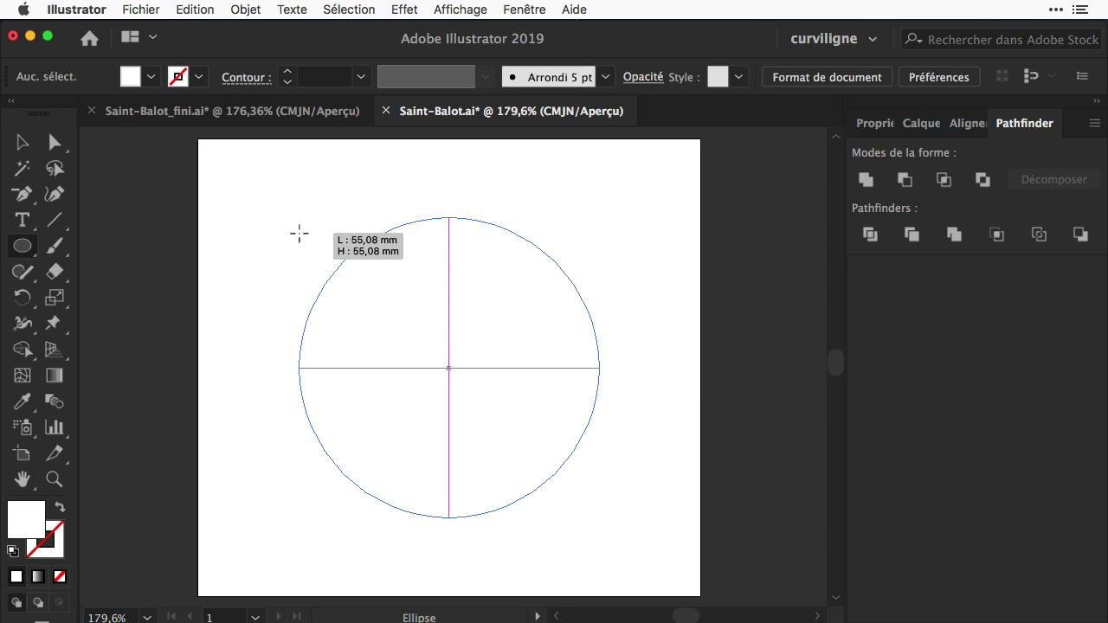
drag(299, 233, 295, 213)
key(v)
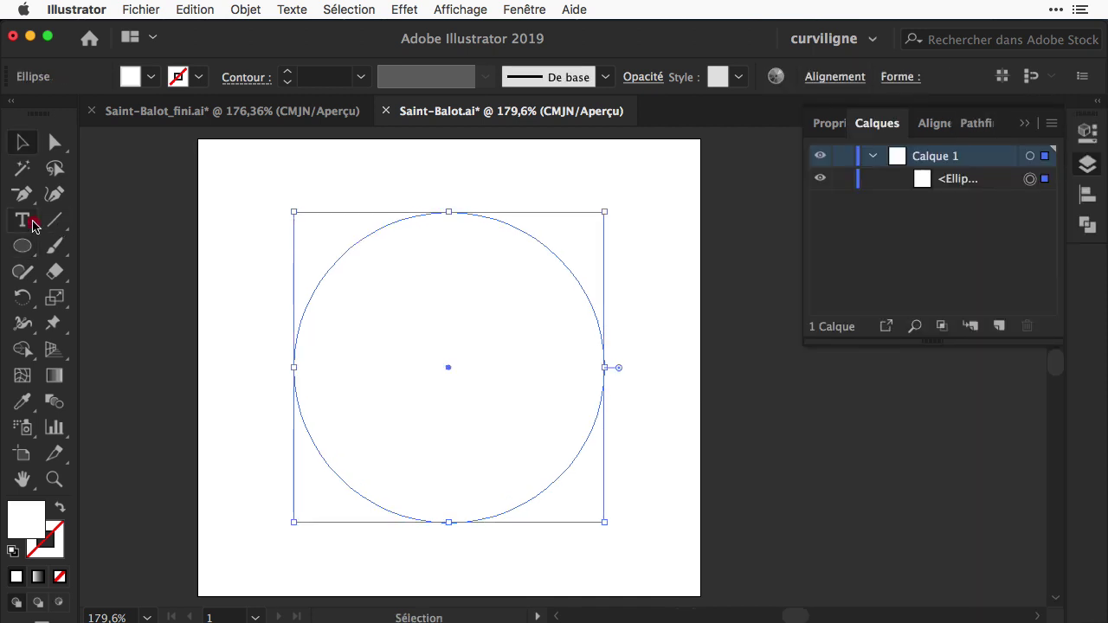
Place type on the circle's path, replacing the placeholder text with "café du Port"
click(33, 225)
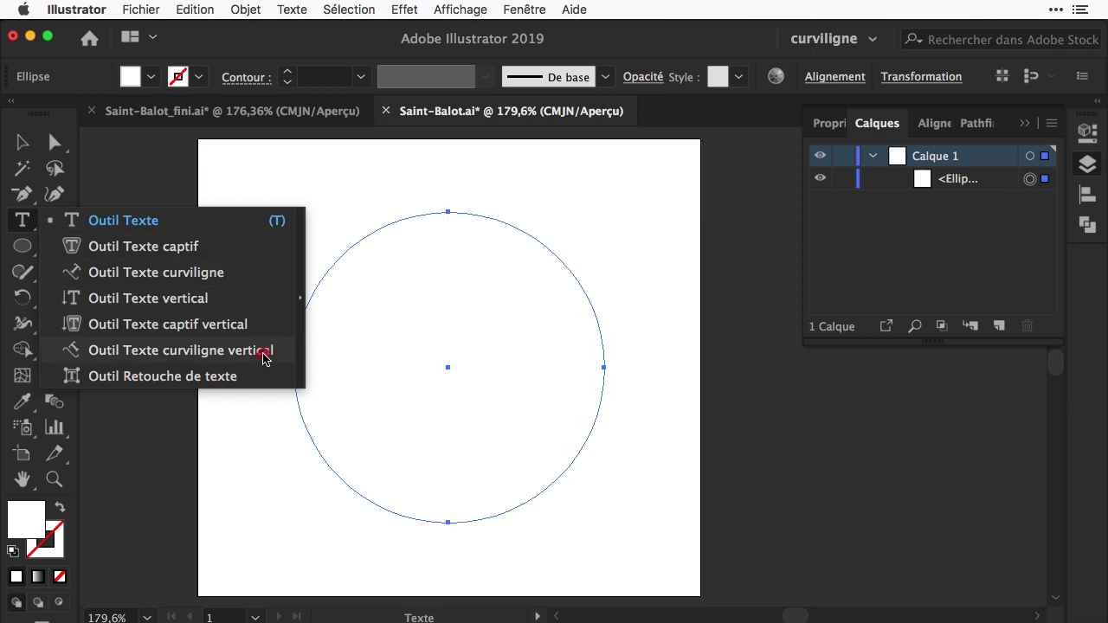
click(286, 272)
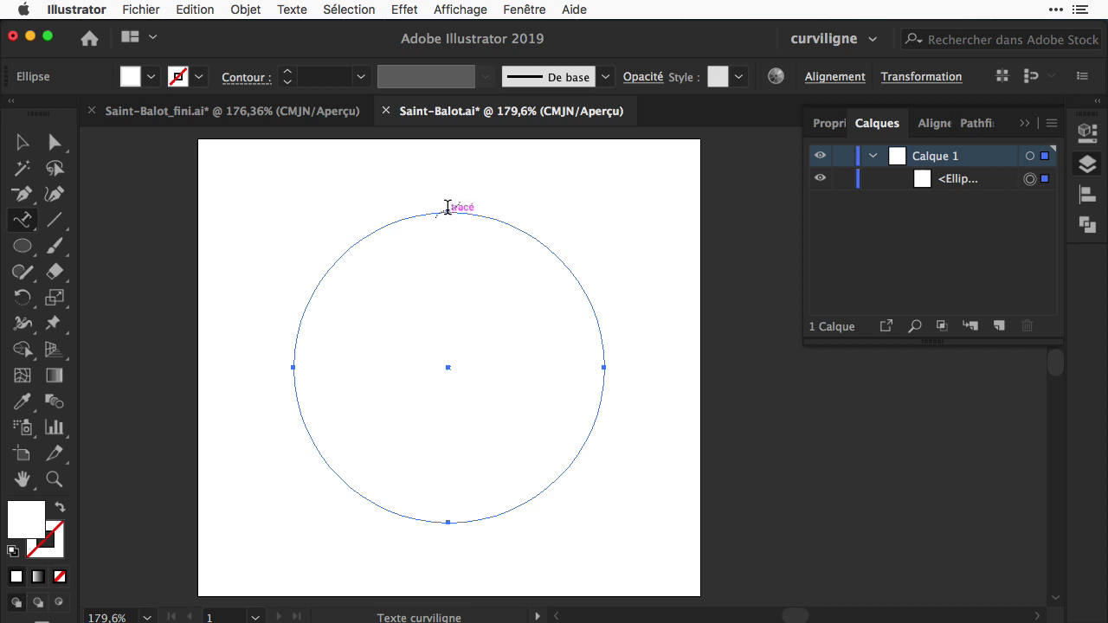
click(447, 208)
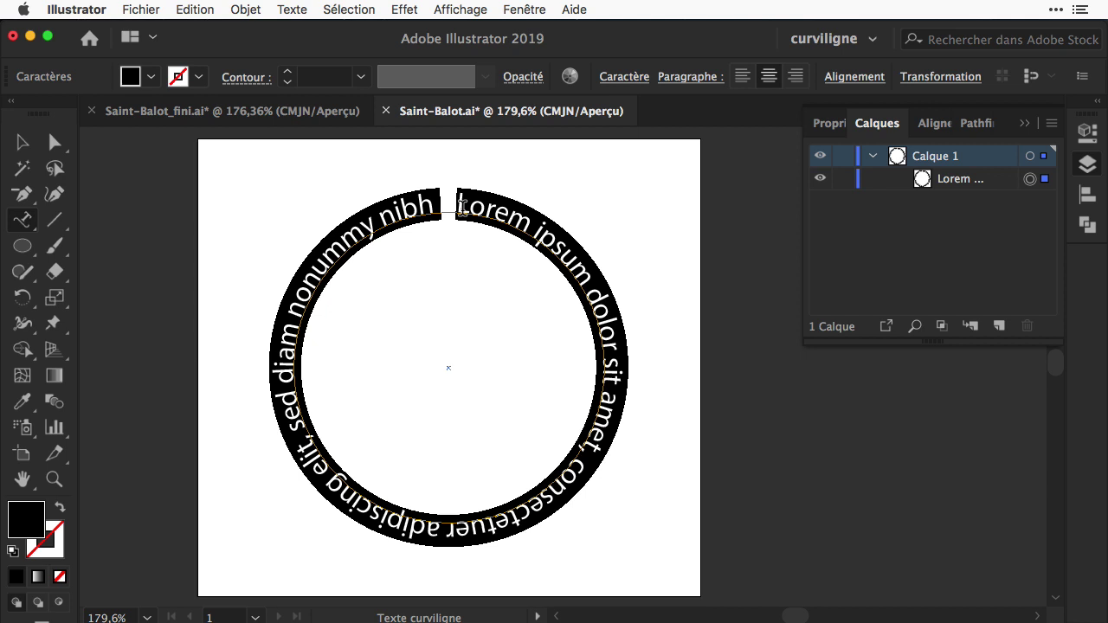
key(BackSpace)
text(café du Port)
Reposition the path text's start, end and centre brackets so "café du Port" sits centred over the top of the circle
click(23, 143)
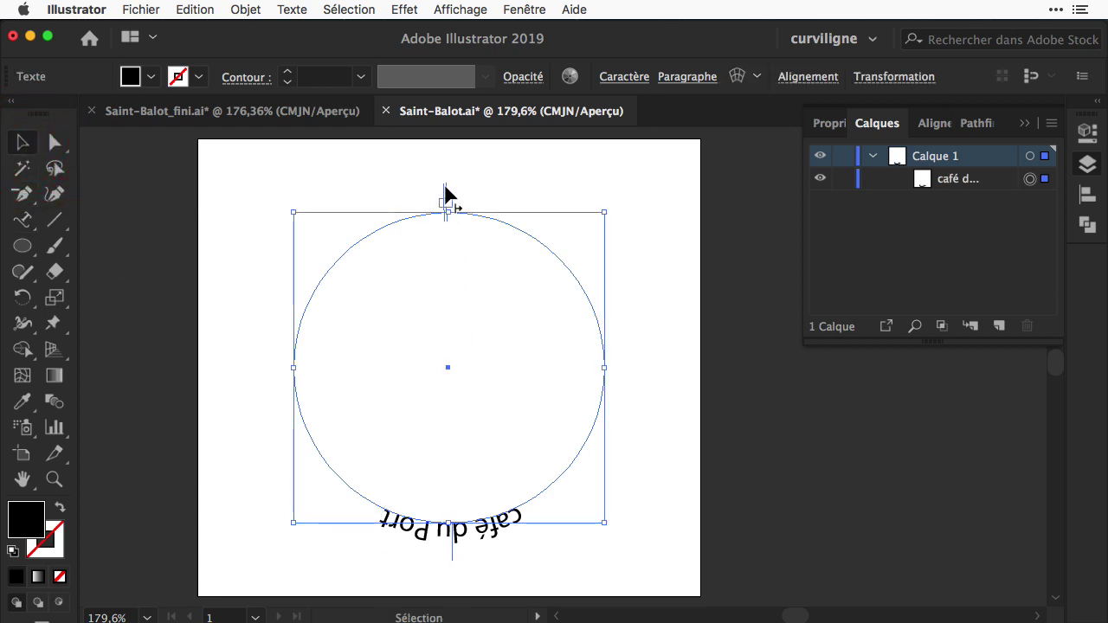
drag(447, 193, 626, 289)
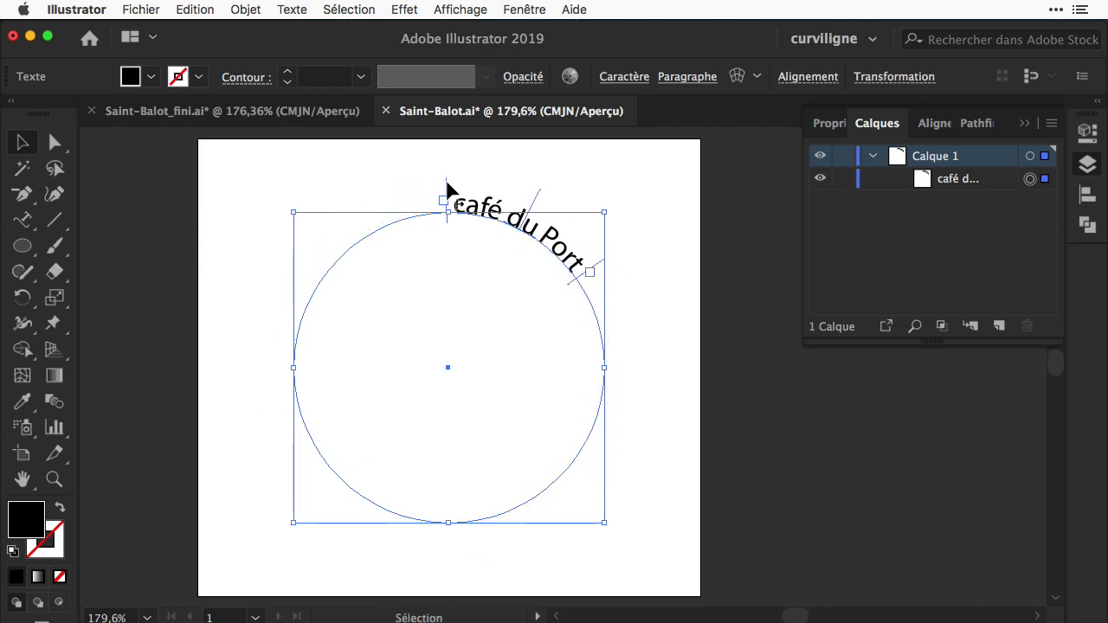
drag(447, 189, 351, 207)
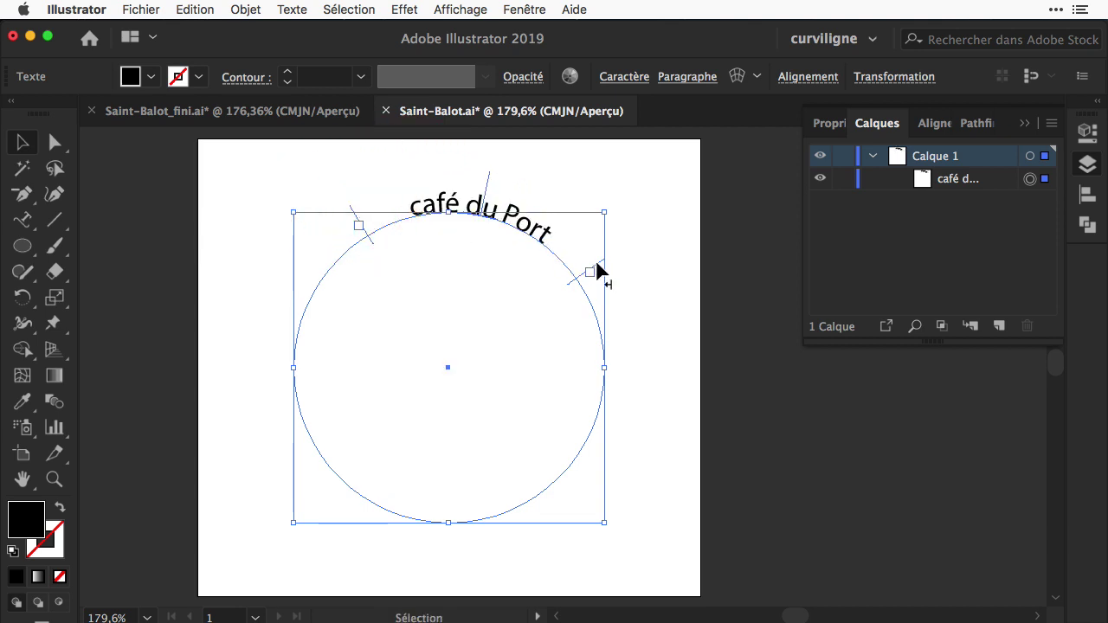
mouse_move(596, 264)
mouse_down()
mouse_move(606, 273)
mouse_move(595, 278)
mouse_up()
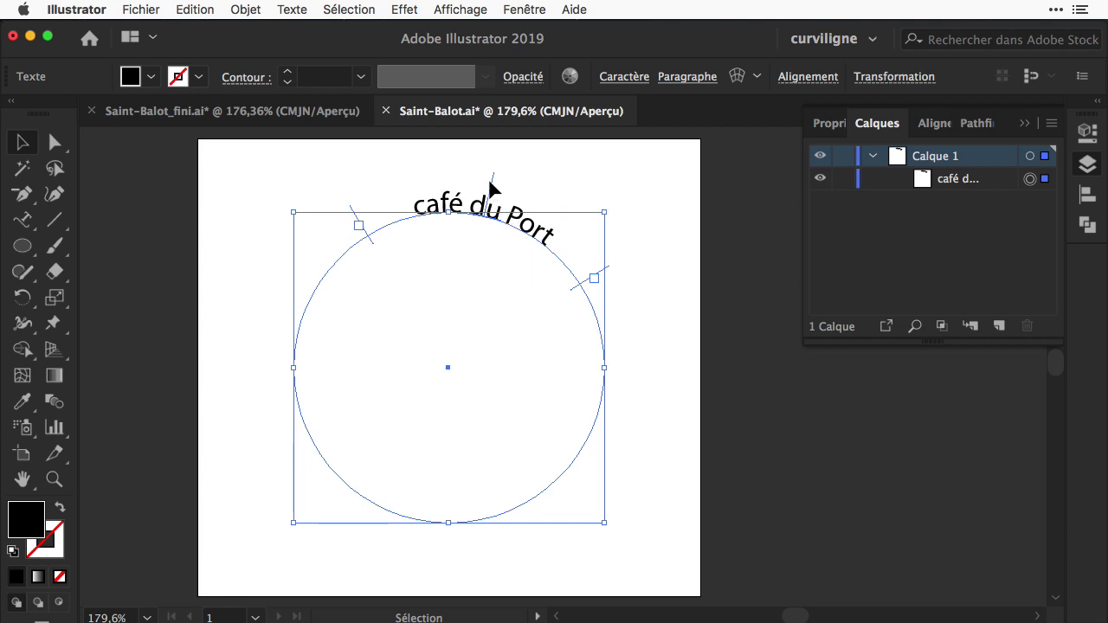
drag(490, 178, 448, 197)
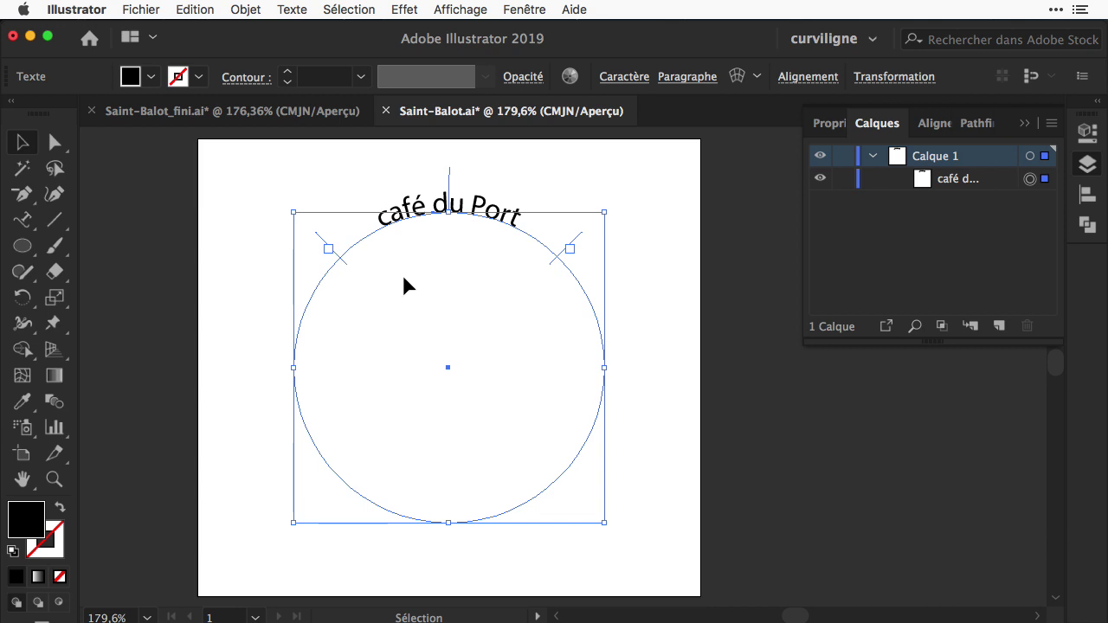
Select only the circular path under the text and give it a 29 pt stroke in medium blue
click(54, 143)
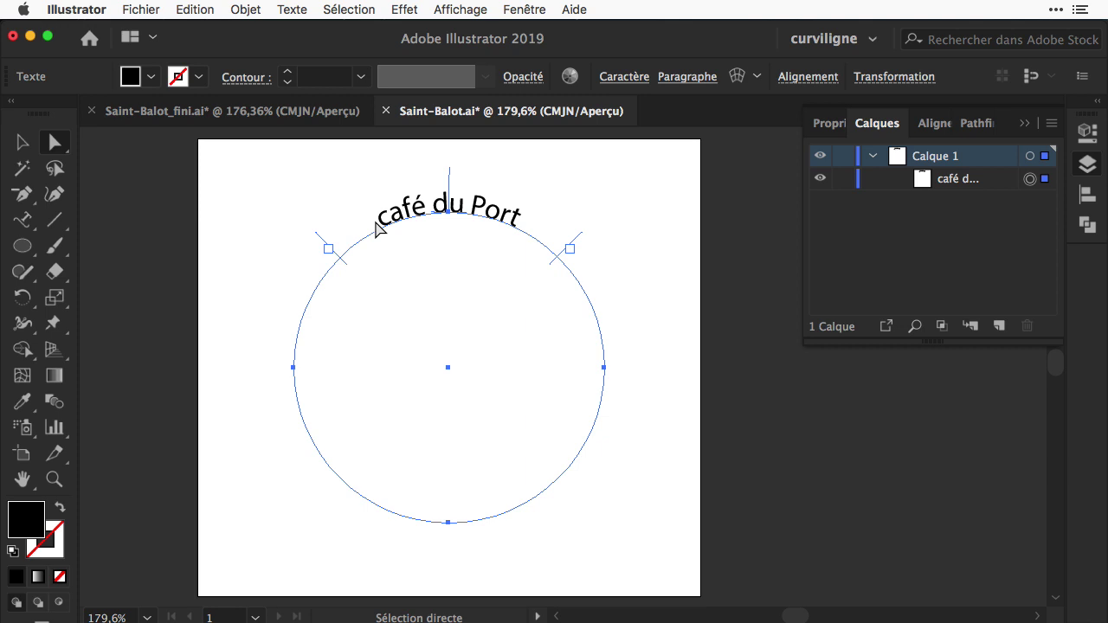
click(258, 305)
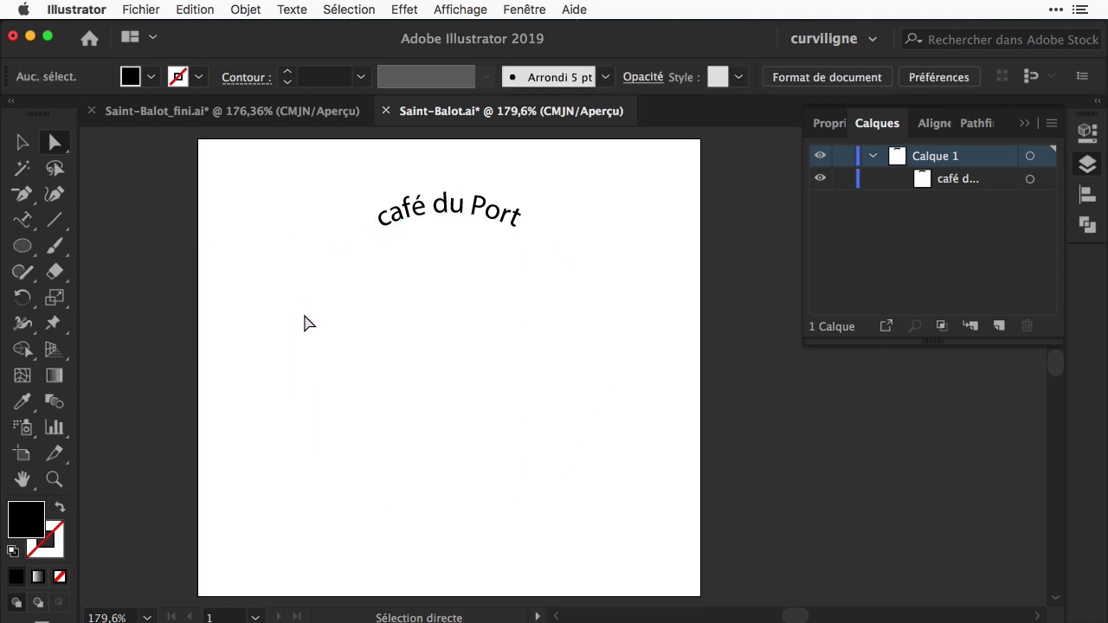
click(304, 318)
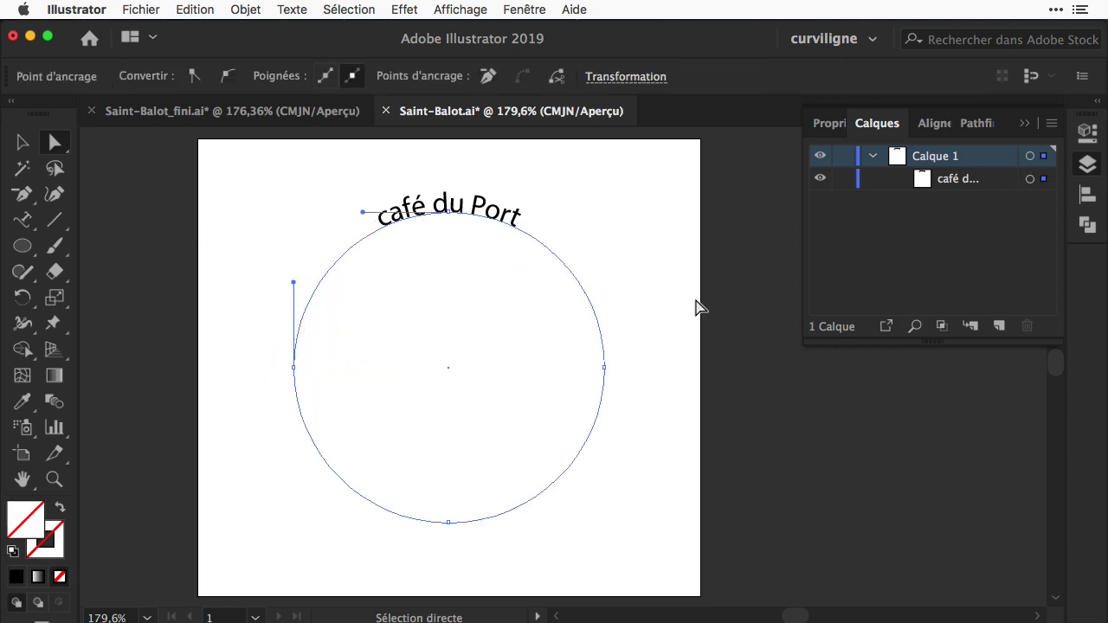
click(824, 126)
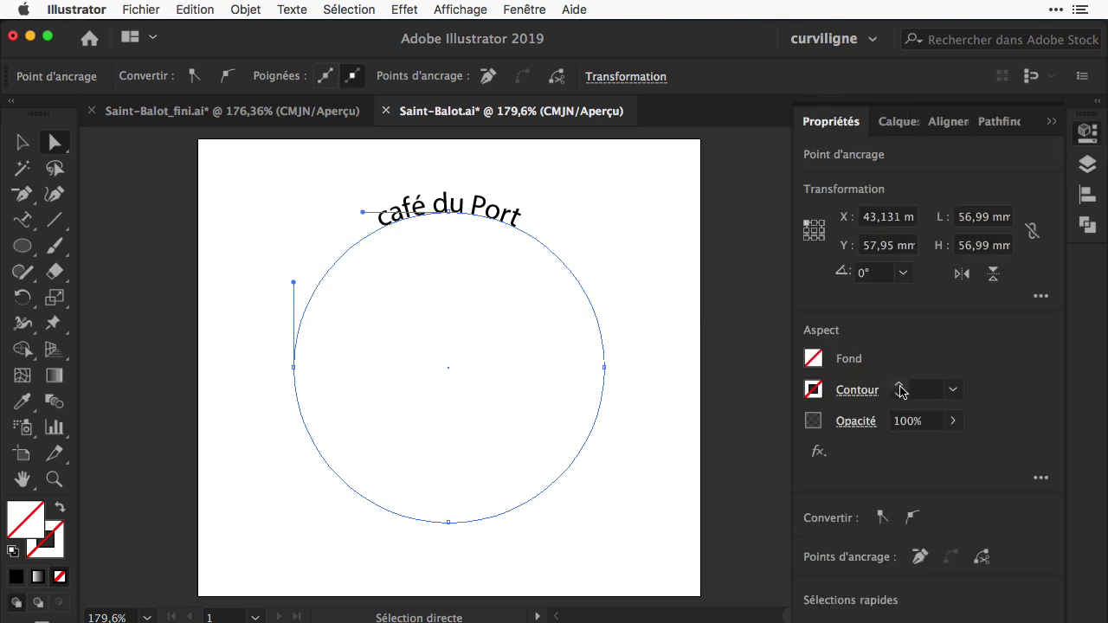
drag(899, 386, 899, 387)
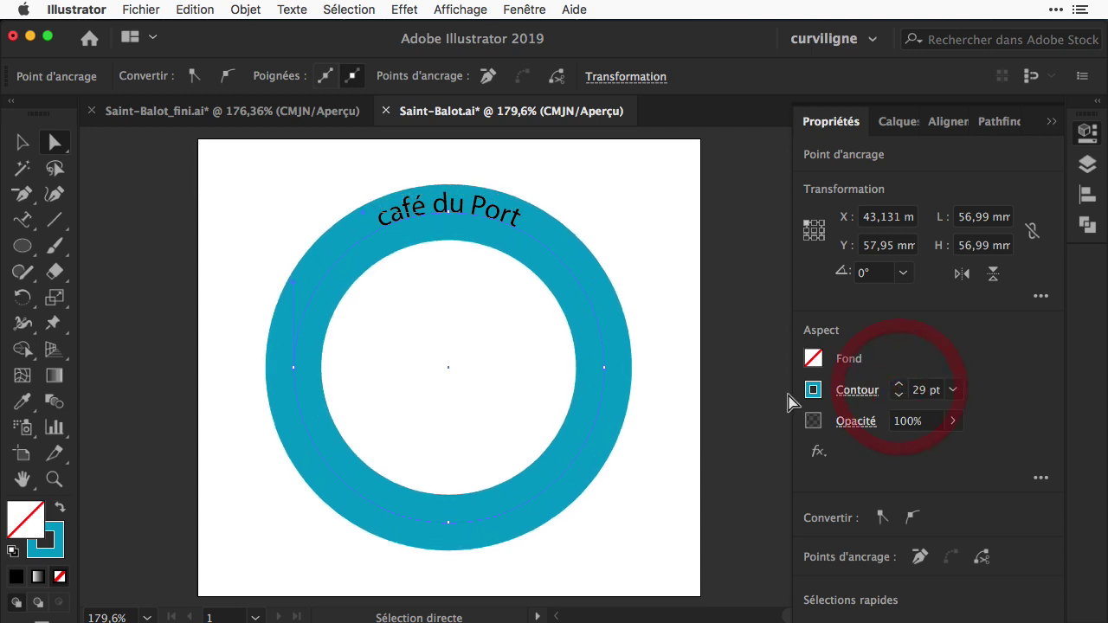
click(813, 391)
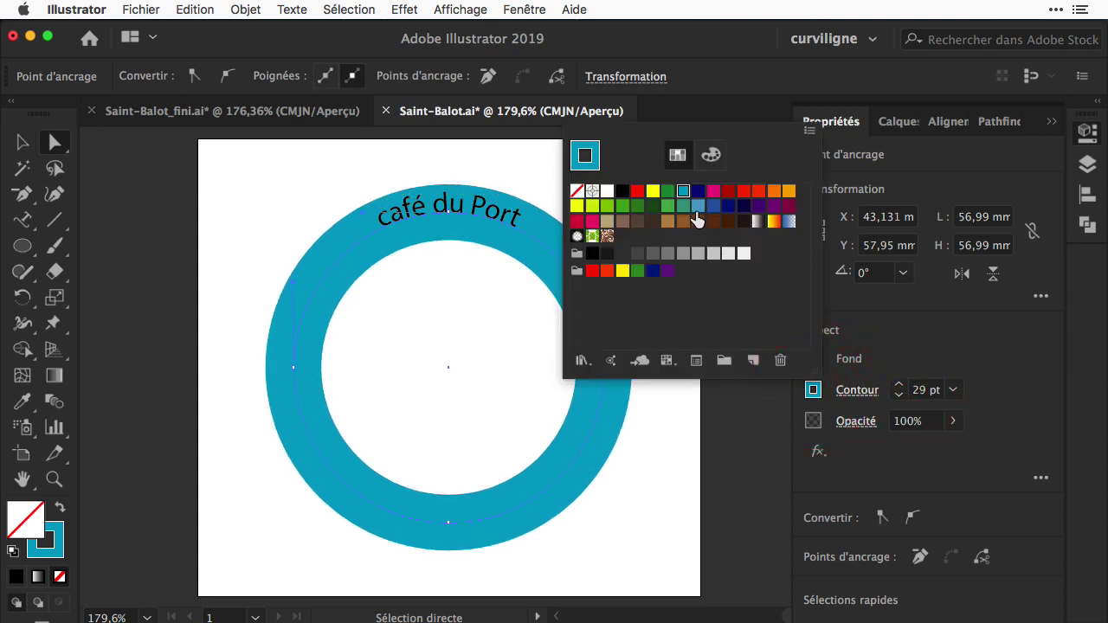
click(713, 205)
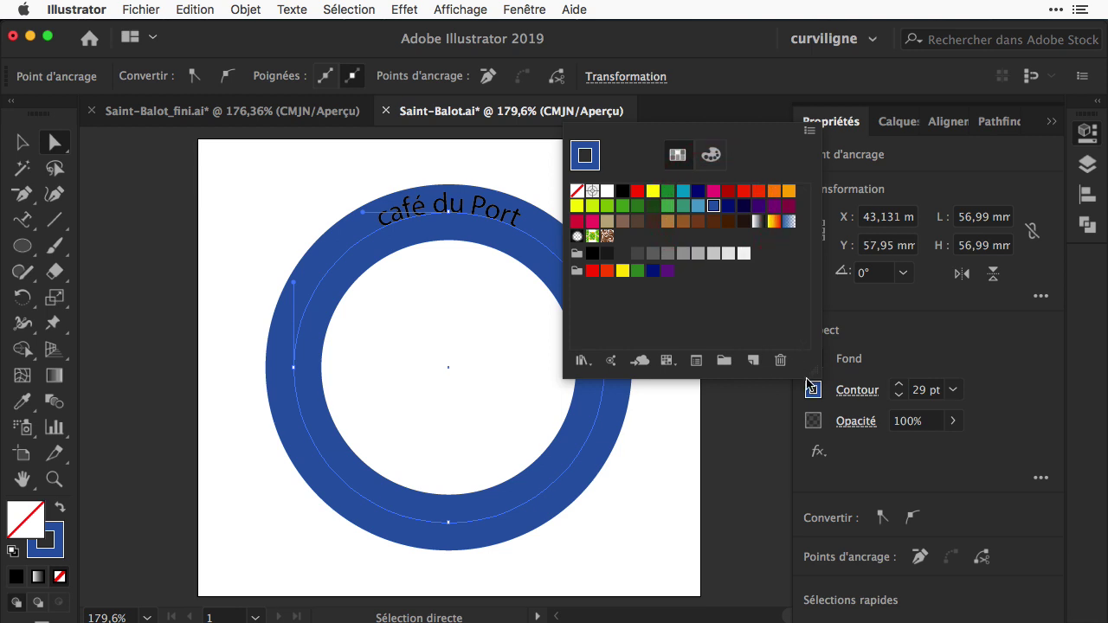
click(891, 341)
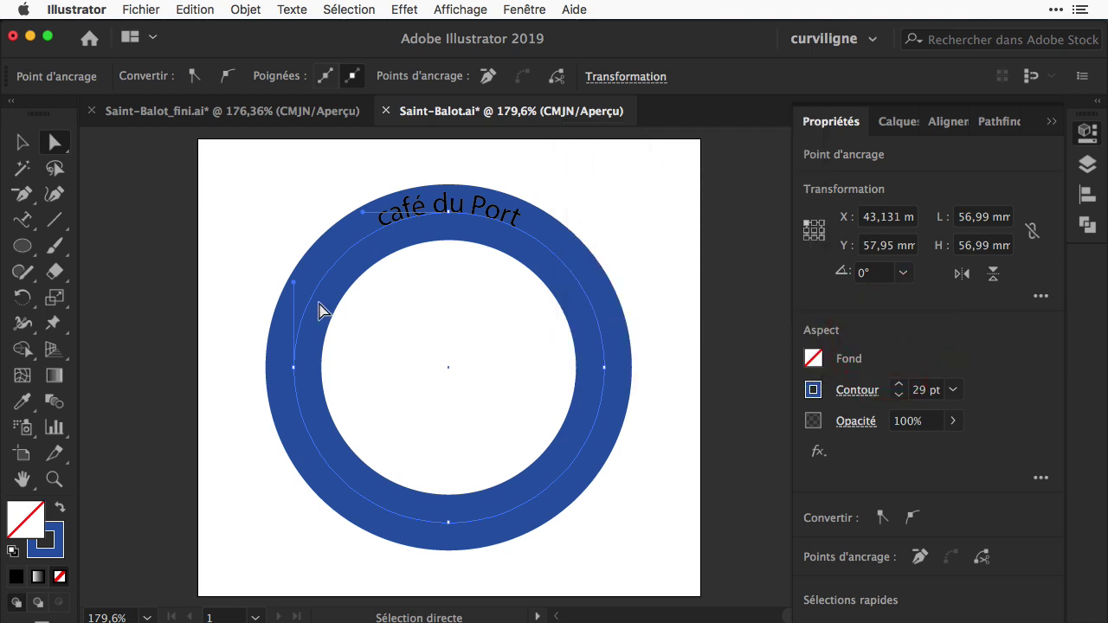
Capitalise the path text's first letter to read "Café du Port" and set the whole text's fill to white
click(22, 219)
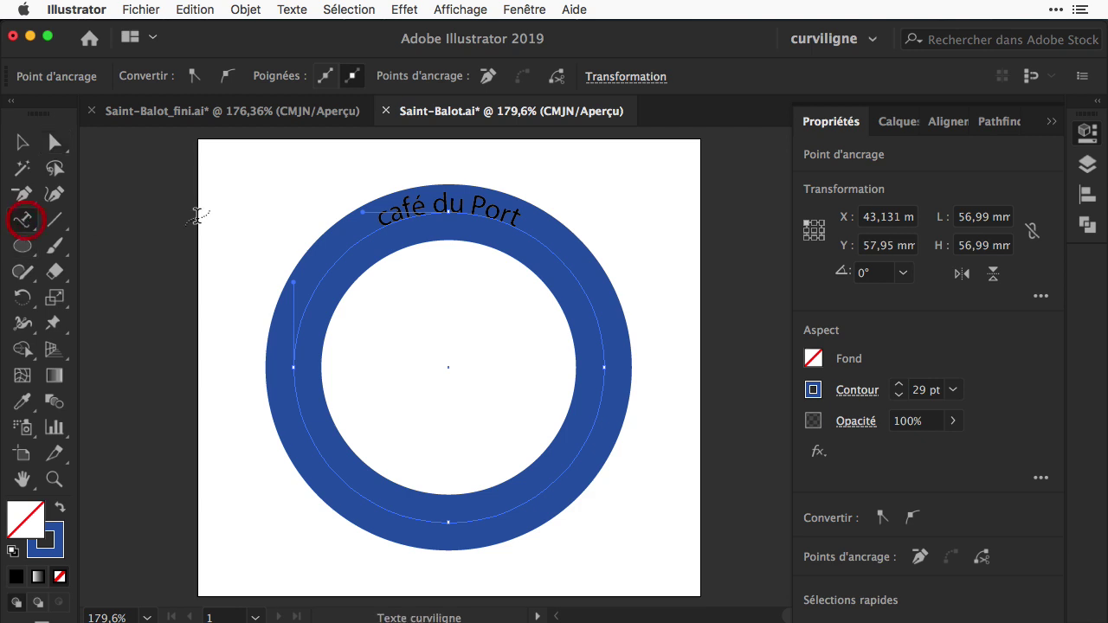
click(393, 215)
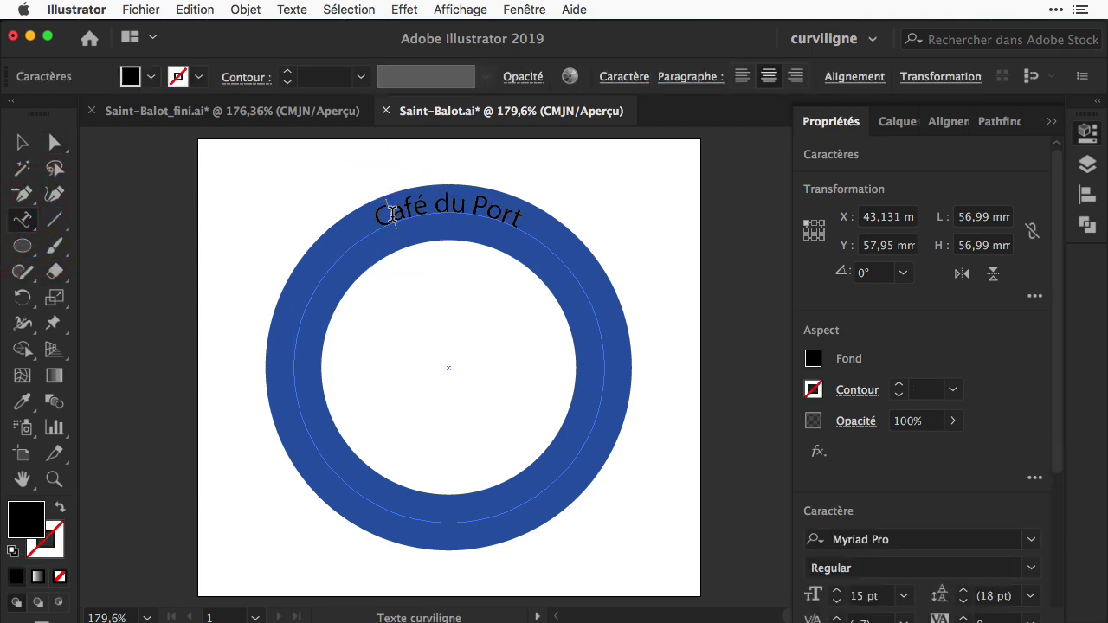
triple_click(429, 209)
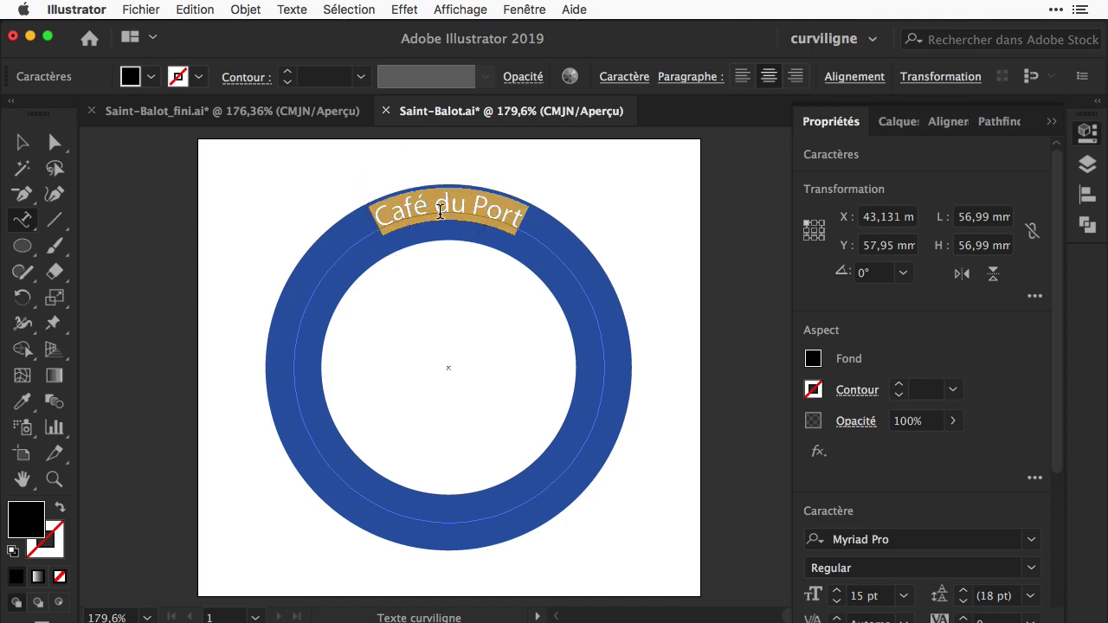
click(814, 360)
click(606, 160)
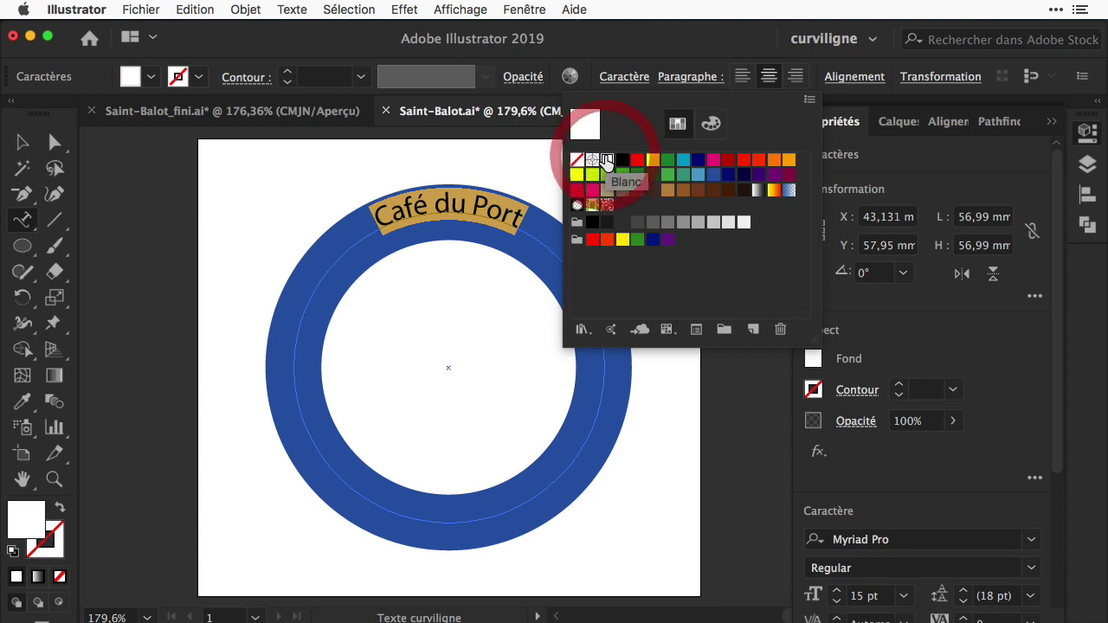
click(690, 401)
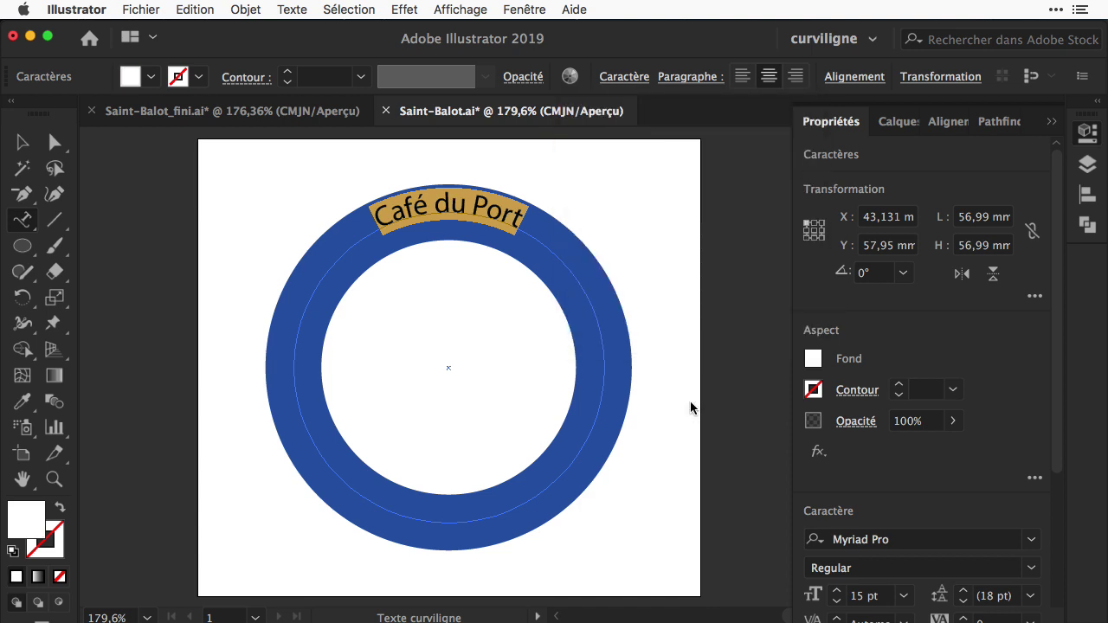
Align the "Café du Port" path text to the centre of its path using the type-on-path options
click(290, 11)
mouse_move(327, 173)
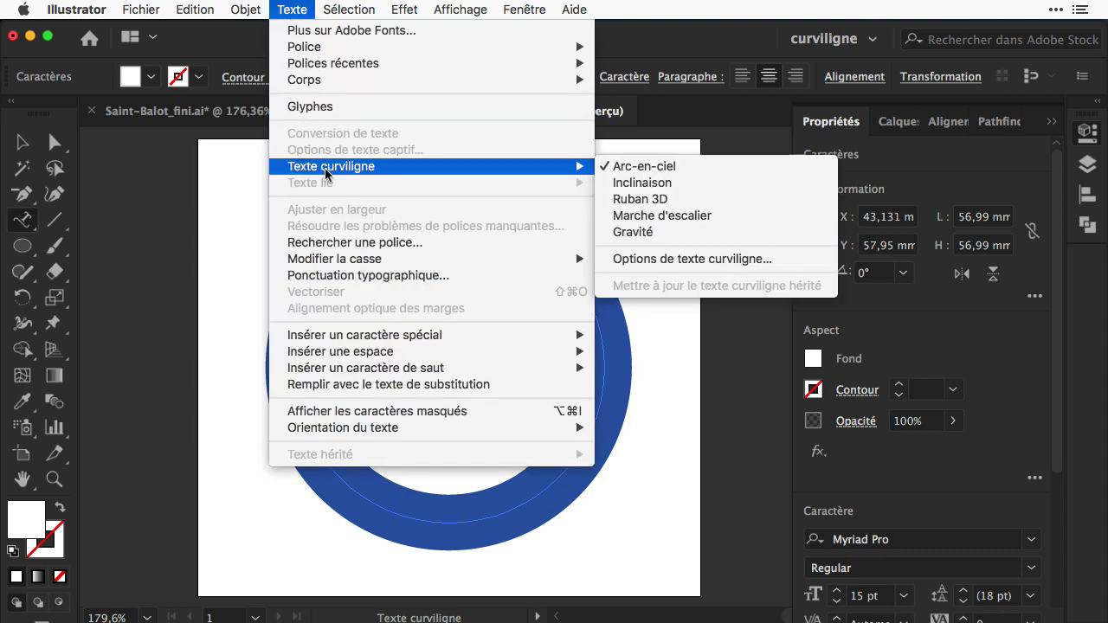
click(789, 259)
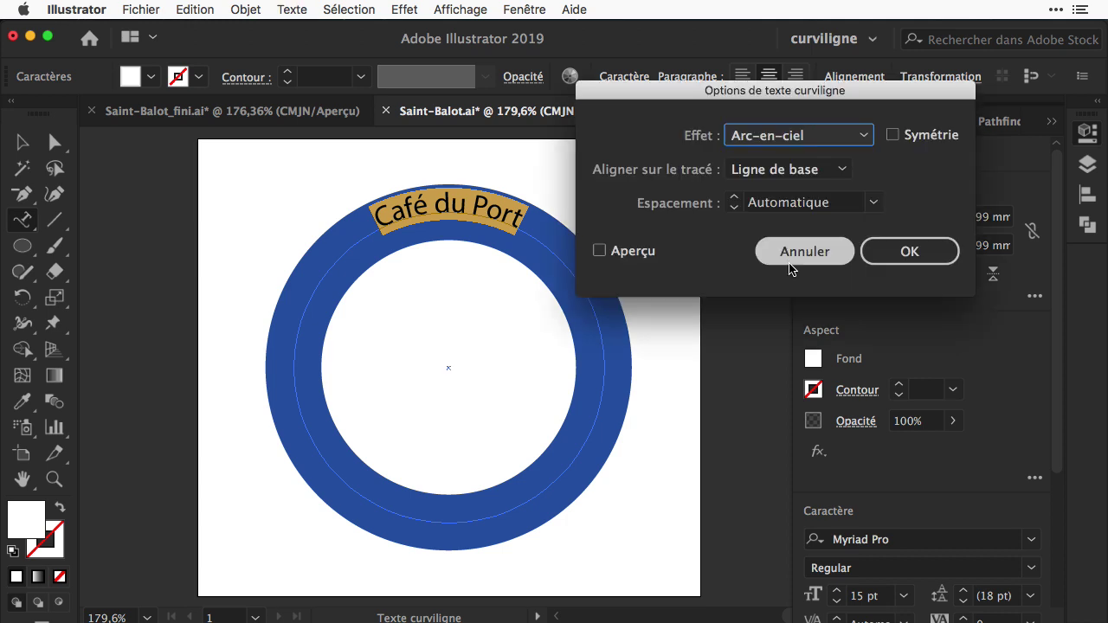
click(837, 171)
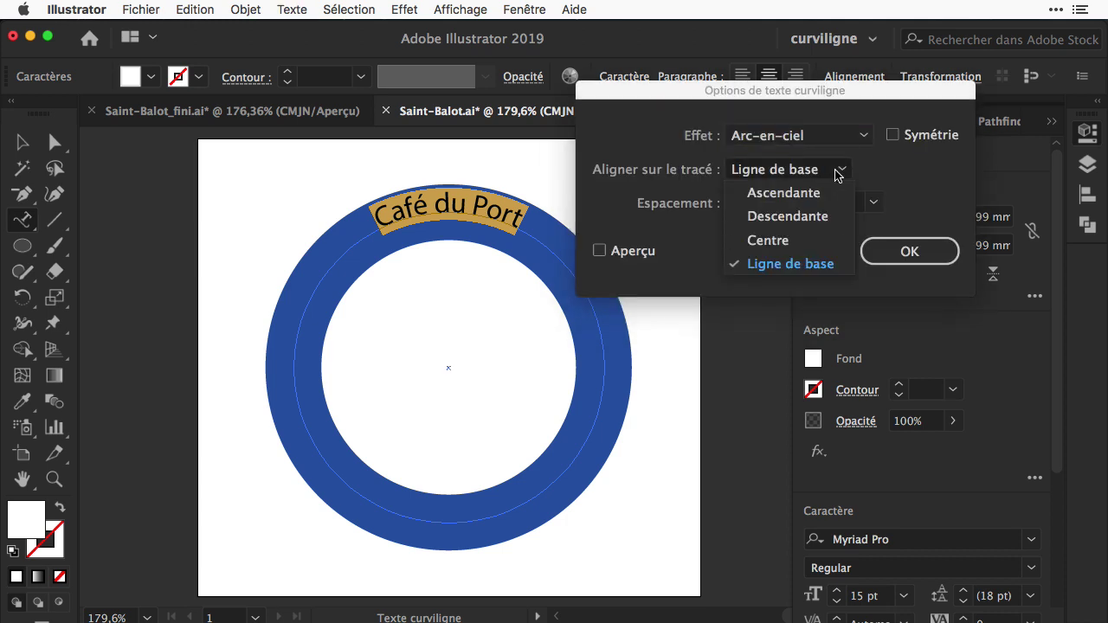
click(806, 245)
click(923, 256)
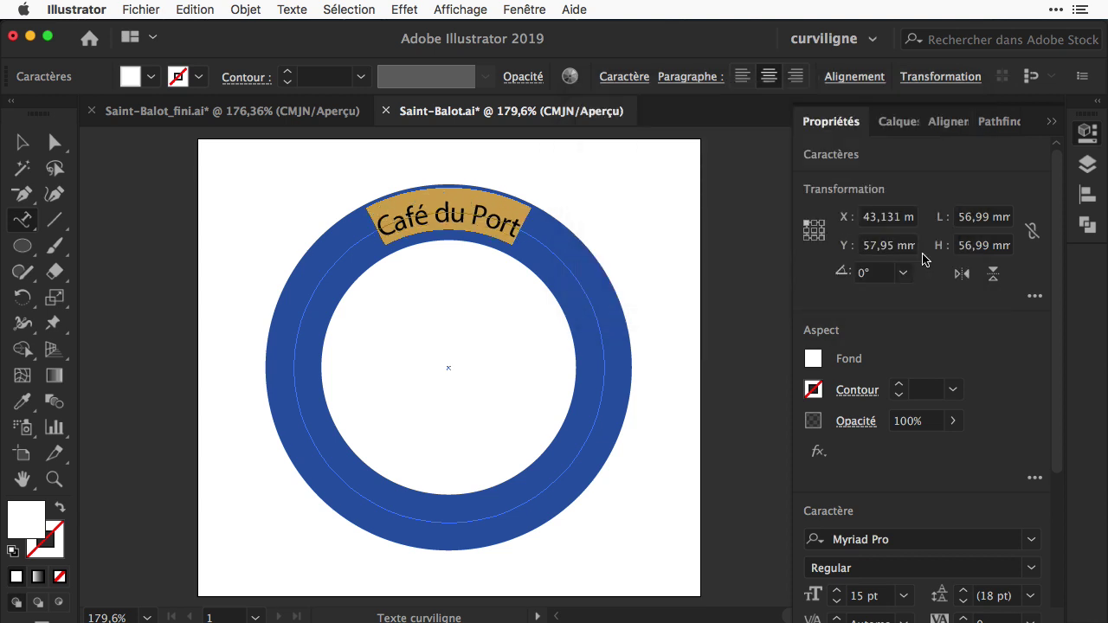
Set the "Café du Port" text in Serifa Stencil D Bold at 20 pt
click(1031, 539)
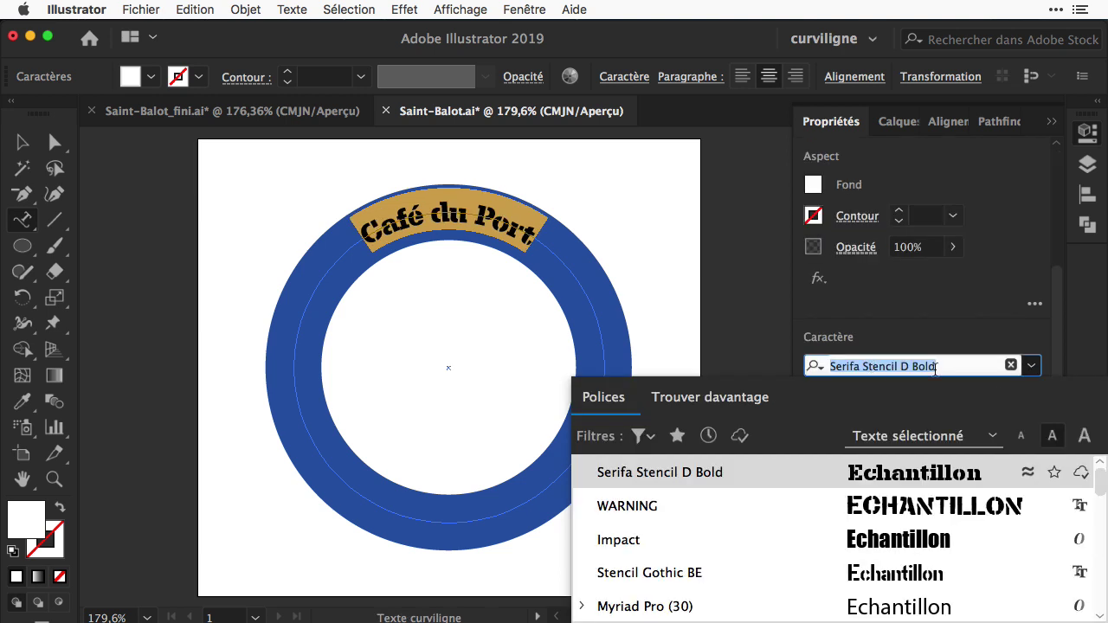
click(931, 329)
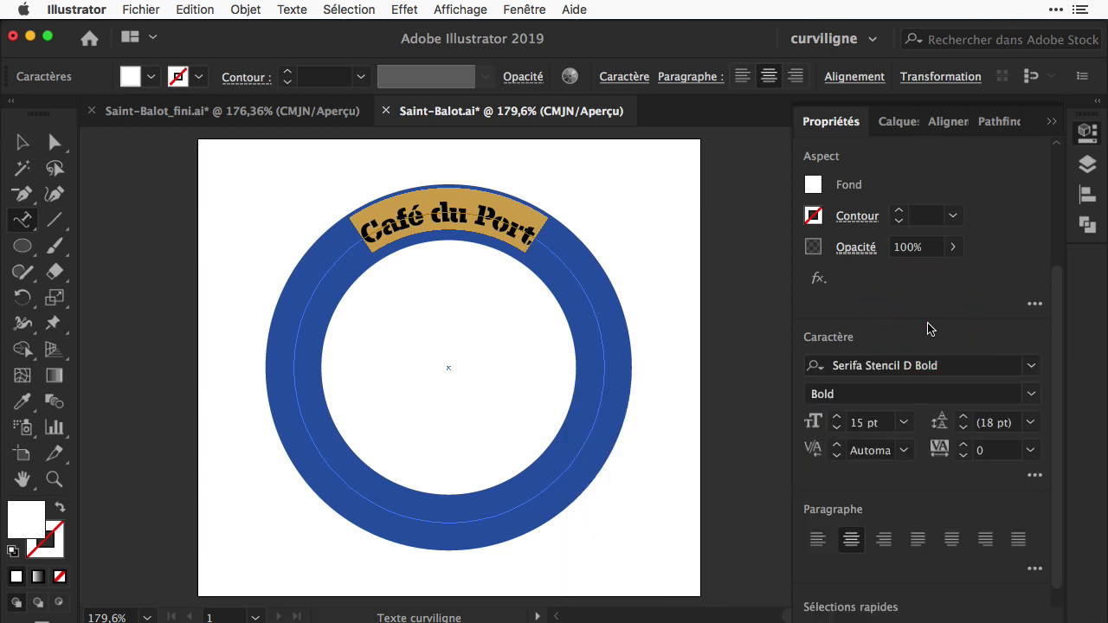
click(838, 420)
click(838, 420)
click(838, 419)
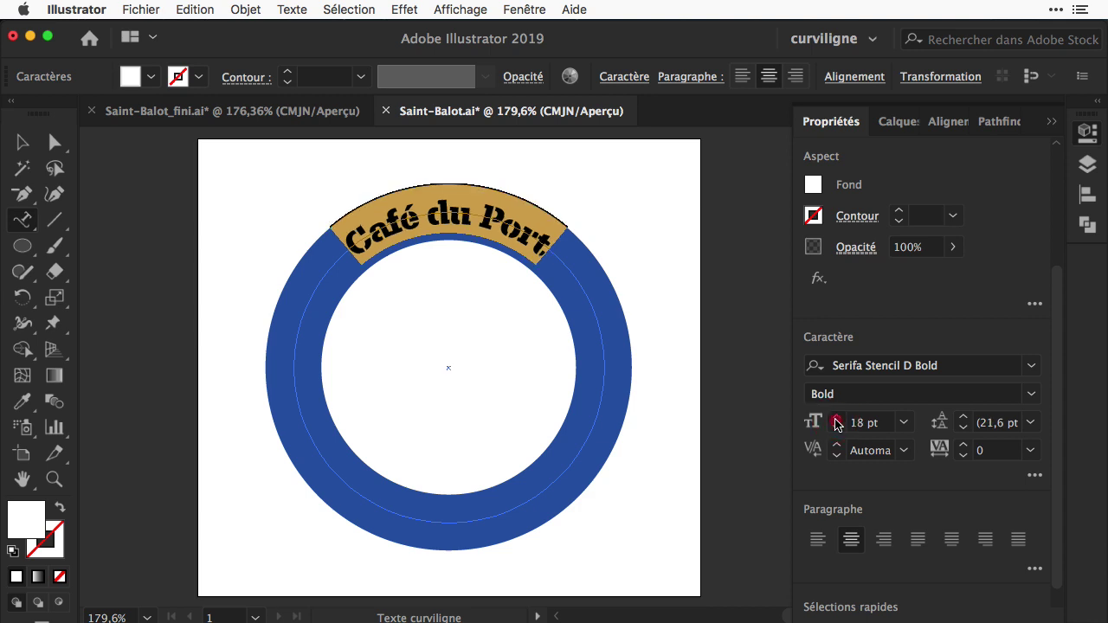
click(838, 420)
click(837, 420)
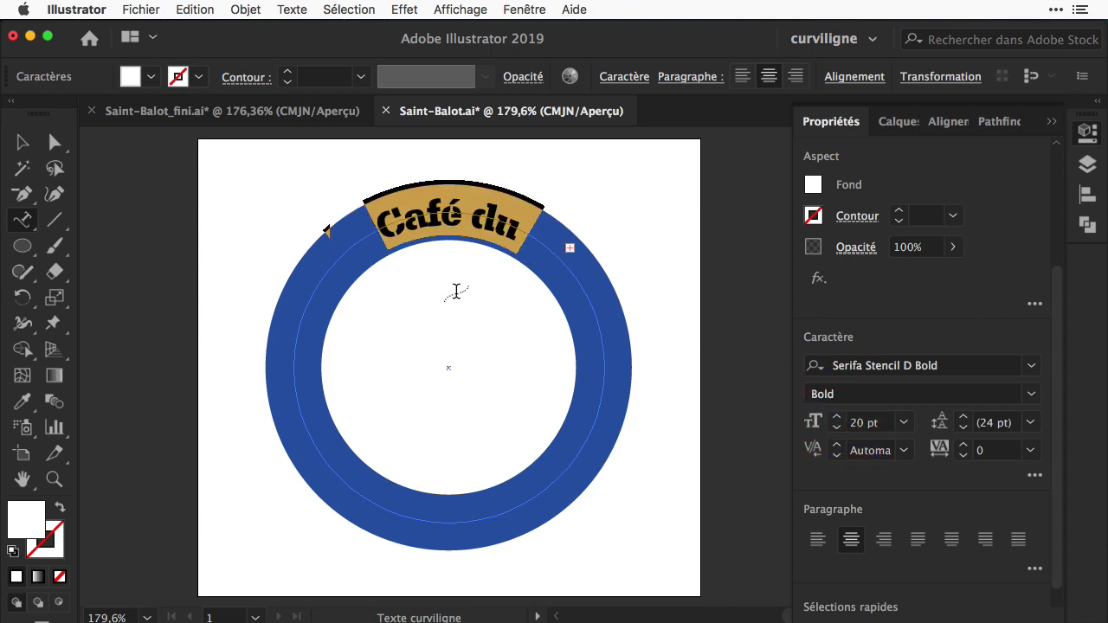
Widen the path text's start and end brackets so the whole of "Café du Port" fits over the circle, leaving nothing selected
click(21, 143)
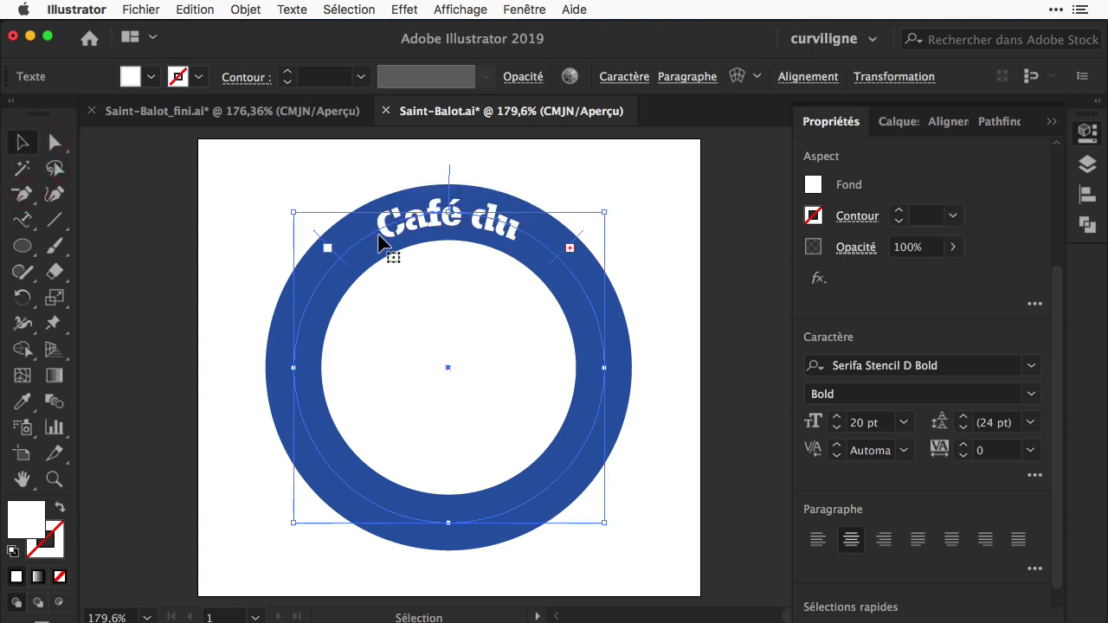
drag(325, 238, 304, 248)
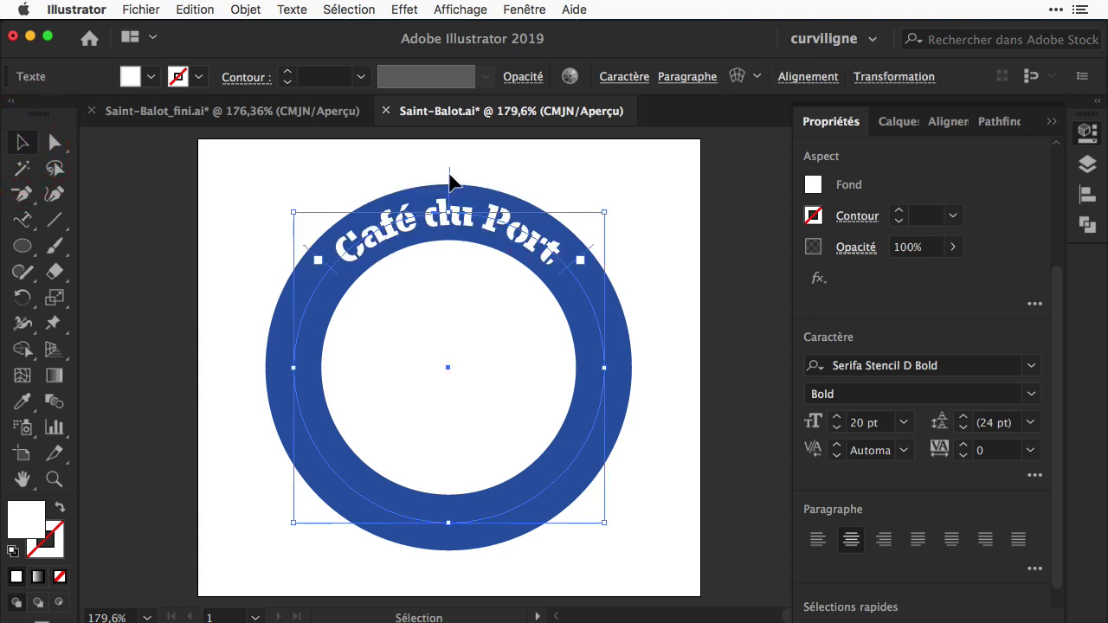
click(518, 171)
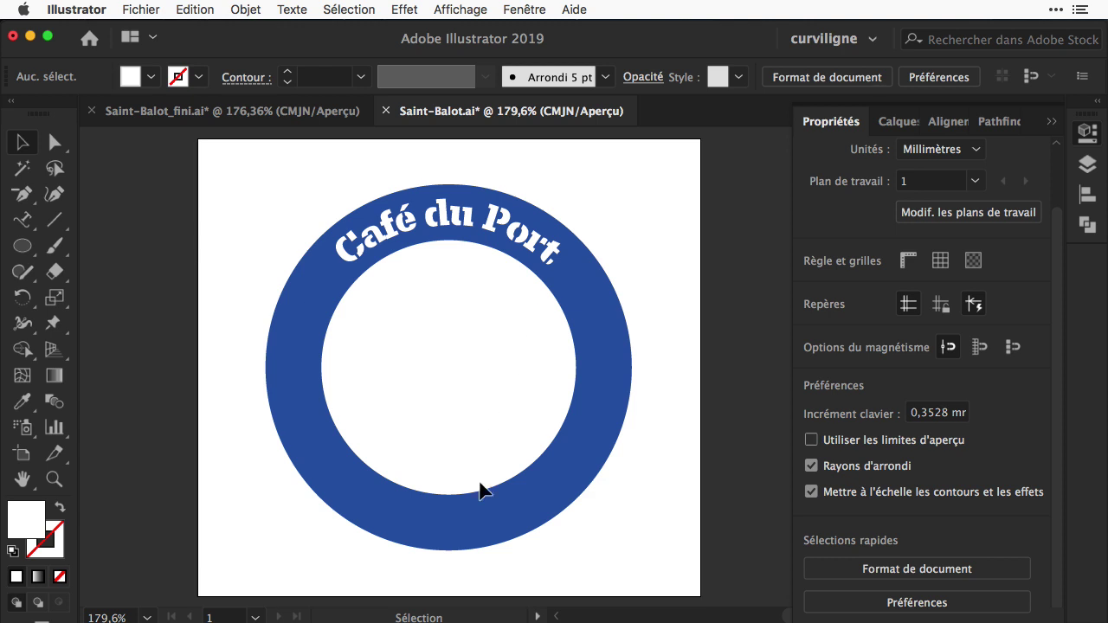
Copy the "Café du Port" path text object from Calque 1 and paste a duplicate of it
click(876, 123)
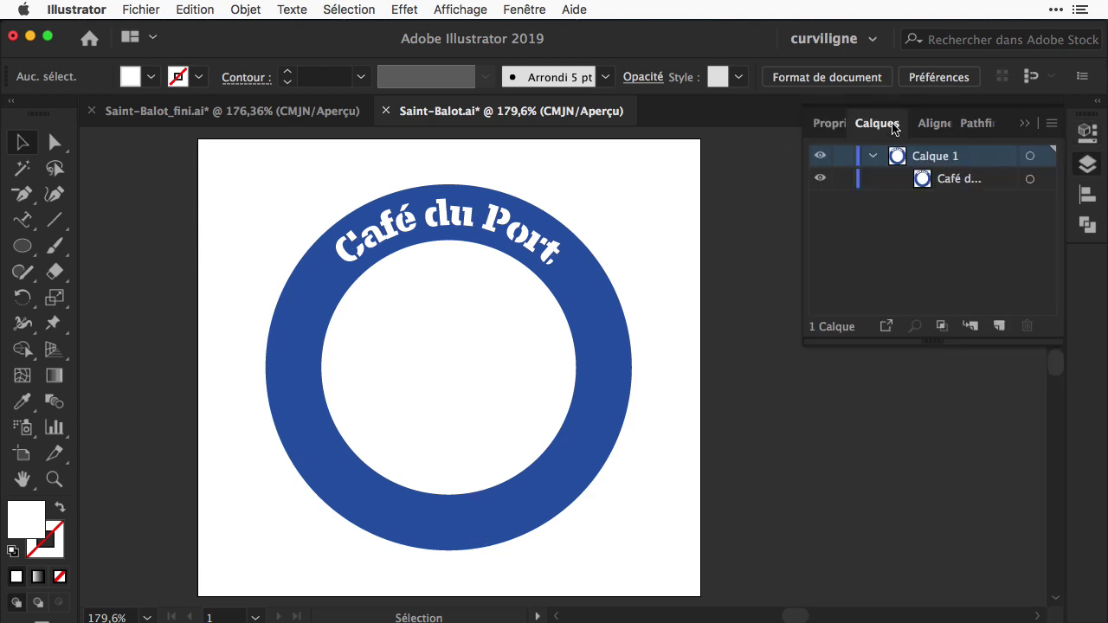
click(980, 187)
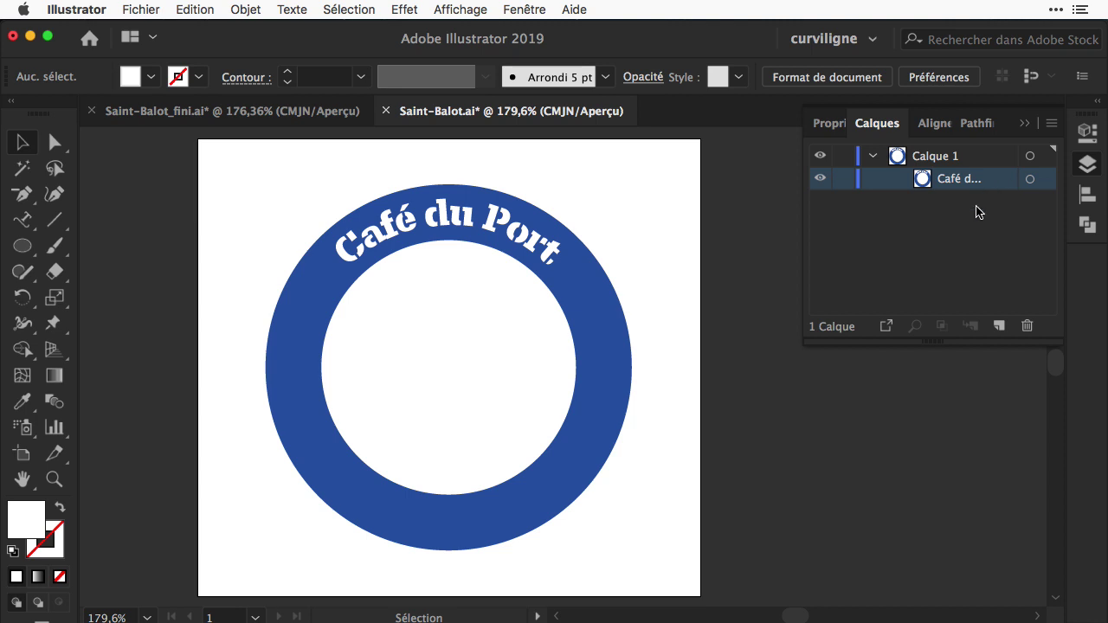
click(585, 301)
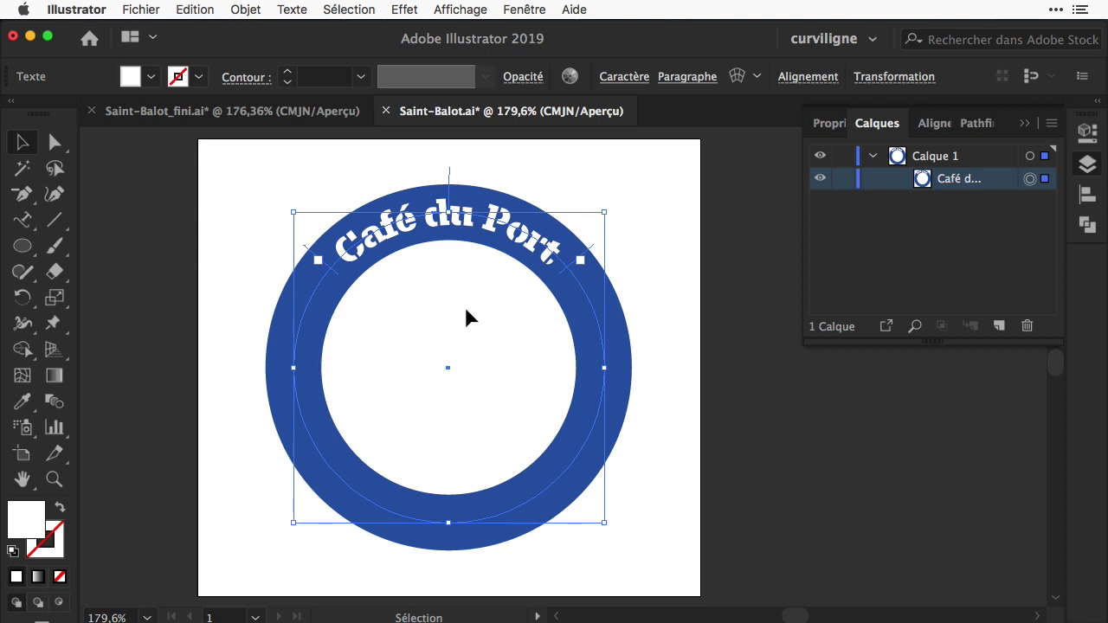
key(a)
key(super+c)
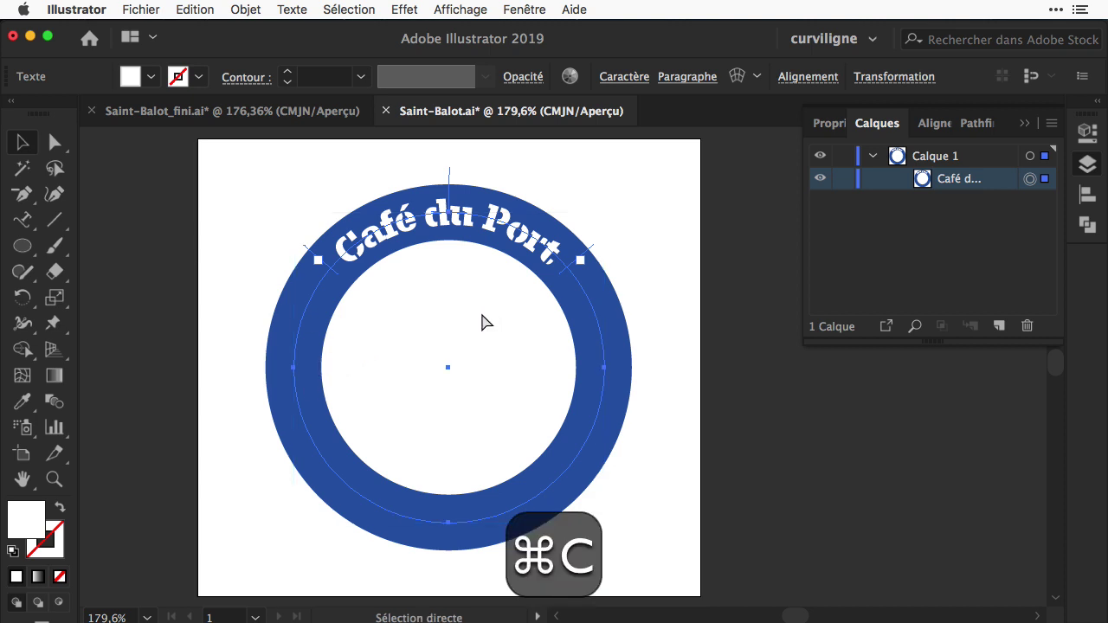
key(super+v)
key(v)
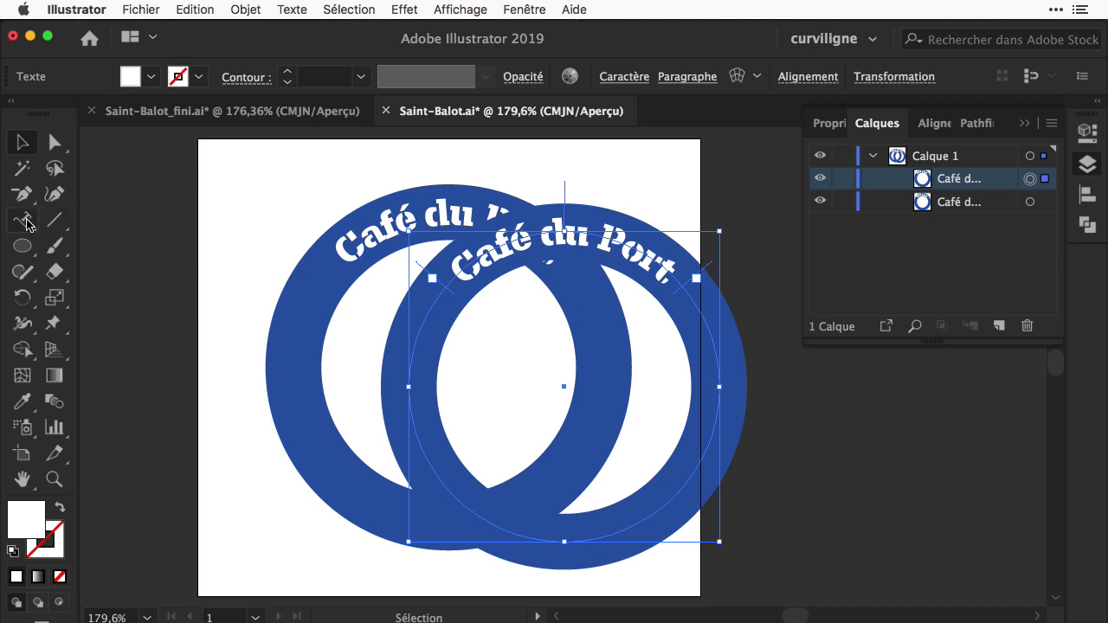
Replace the duplicate's text with "Saint Balot" and flip it to the inside of its path, centred at the bottom of the circle
click(21, 220)
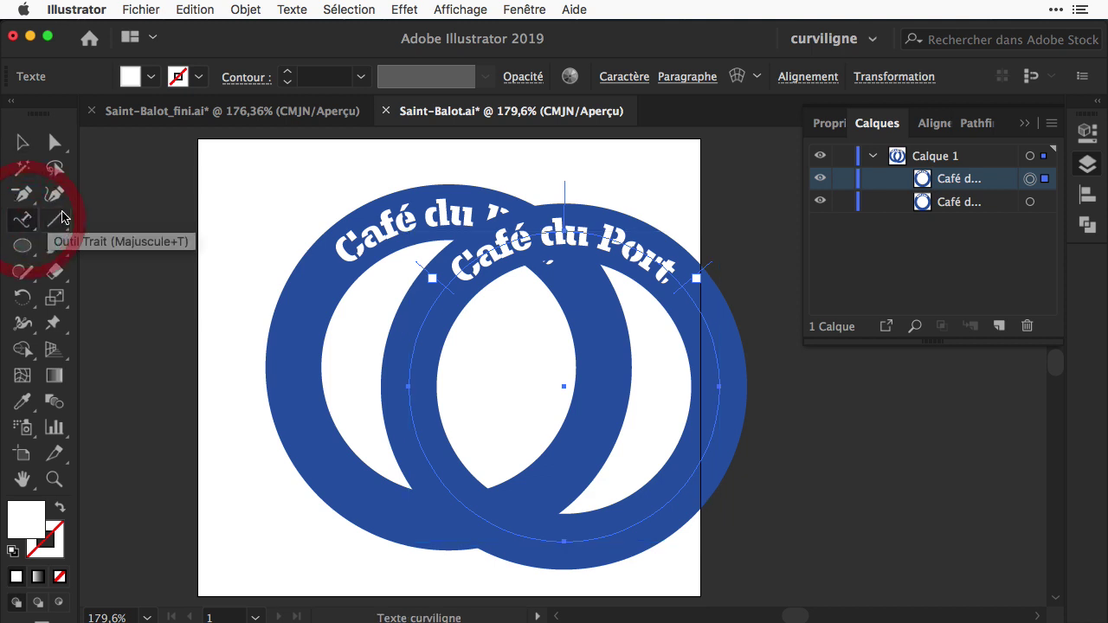
triple_click(571, 235)
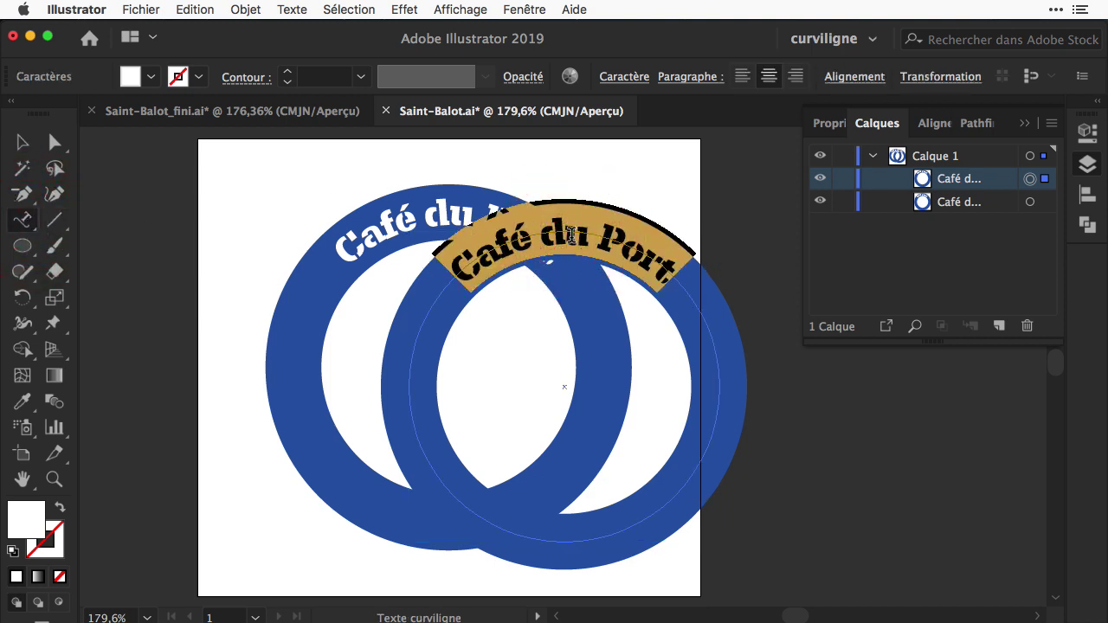
text(Saint Balot)
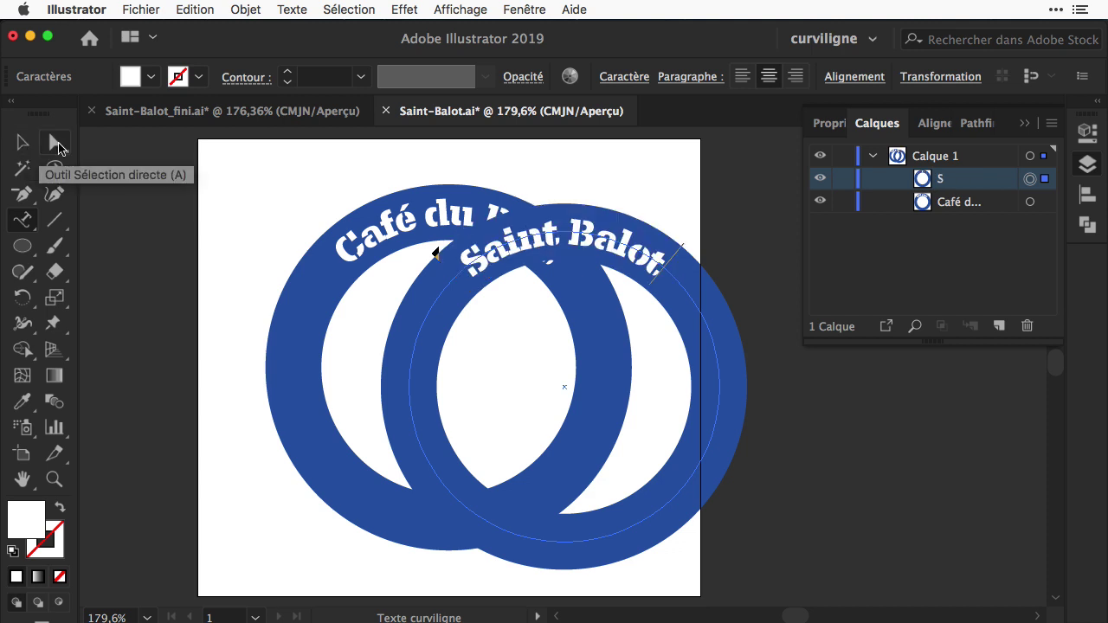
click(55, 142)
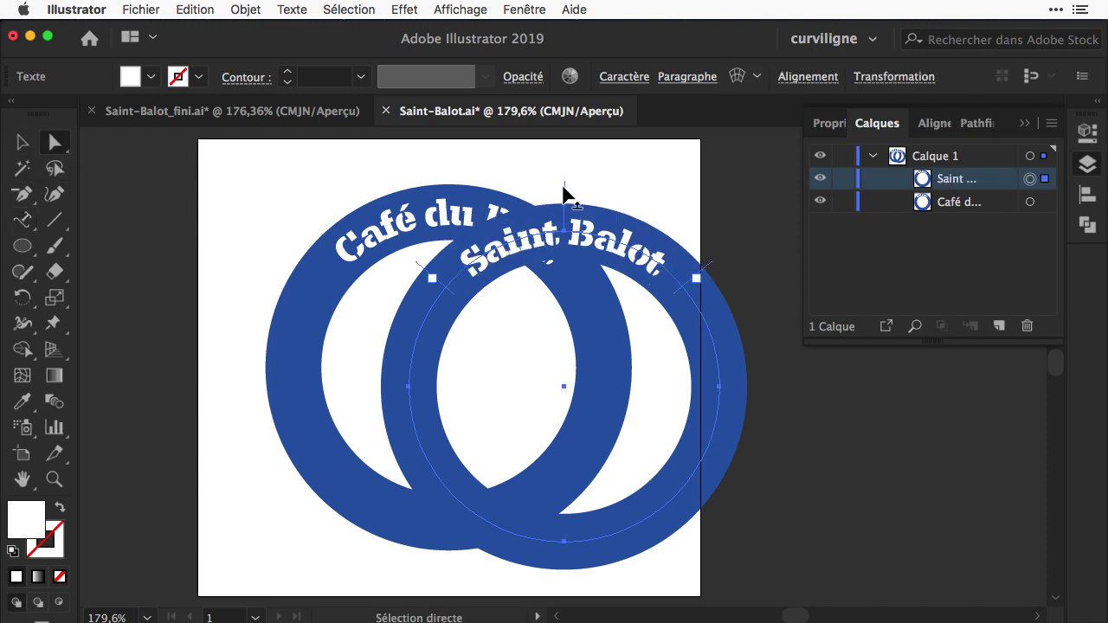
drag(564, 185, 564, 492)
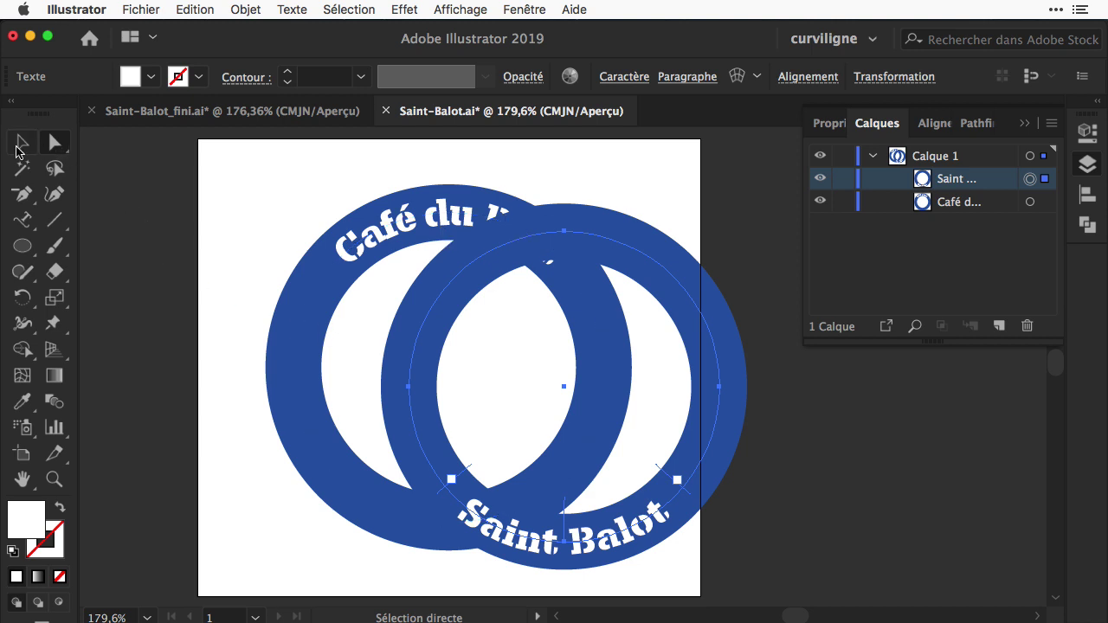
Select only the circular path of the "Saint Balot" text and remove its stroke colour
click(246, 259)
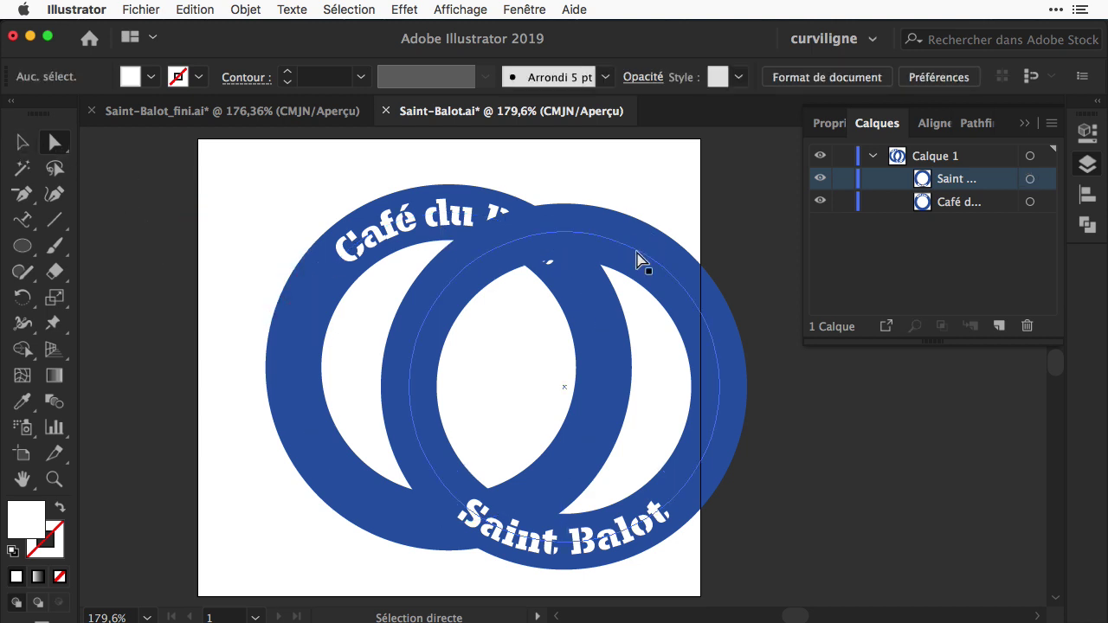
click(639, 253)
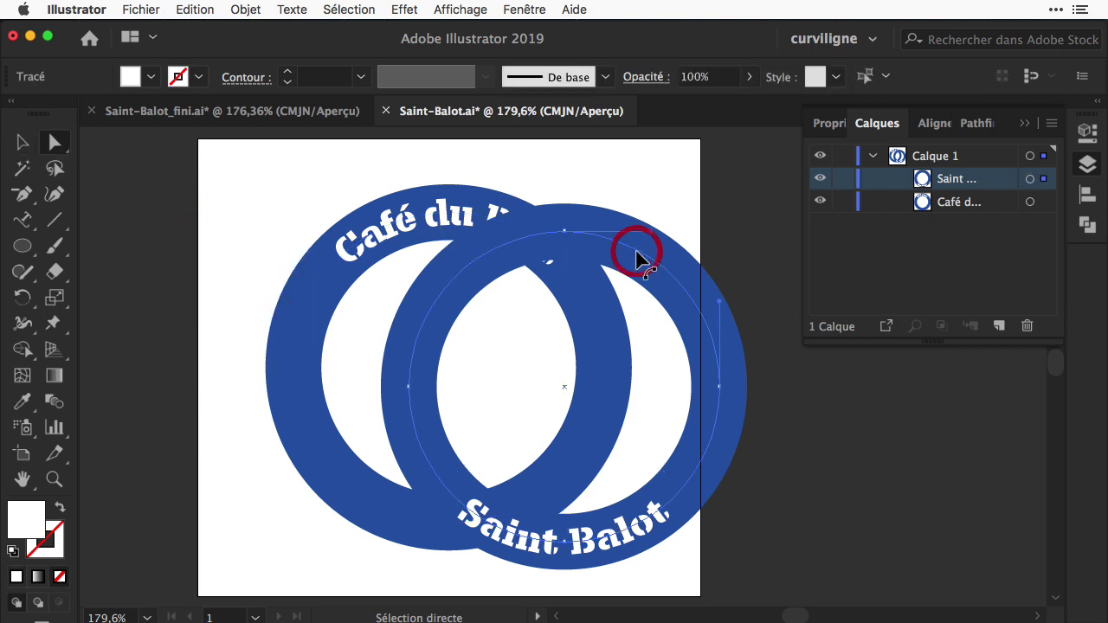
click(826, 126)
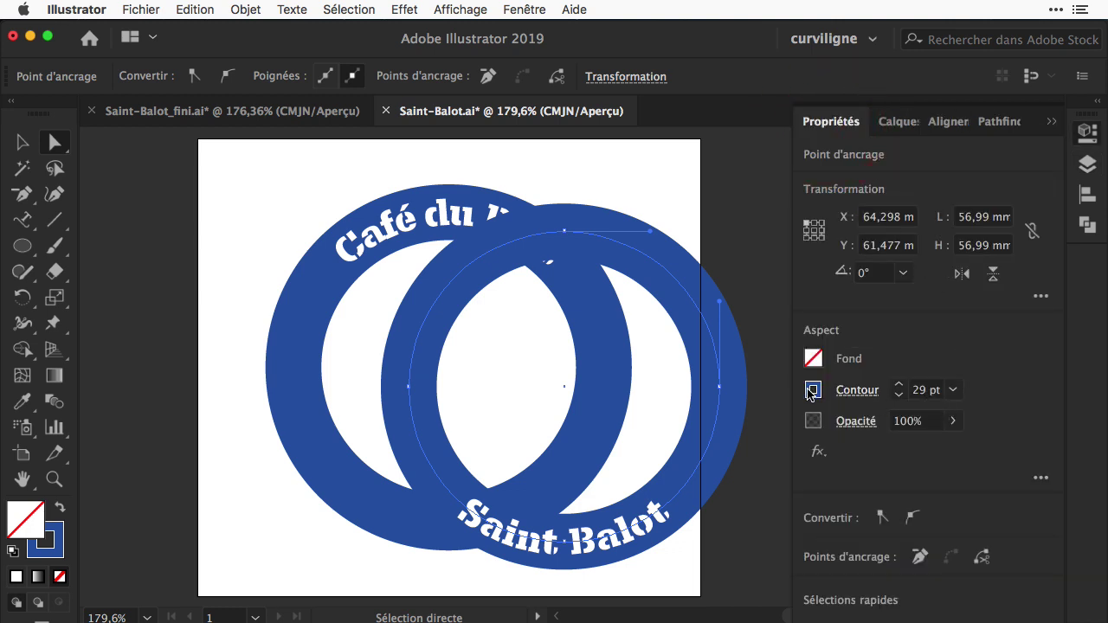
click(812, 391)
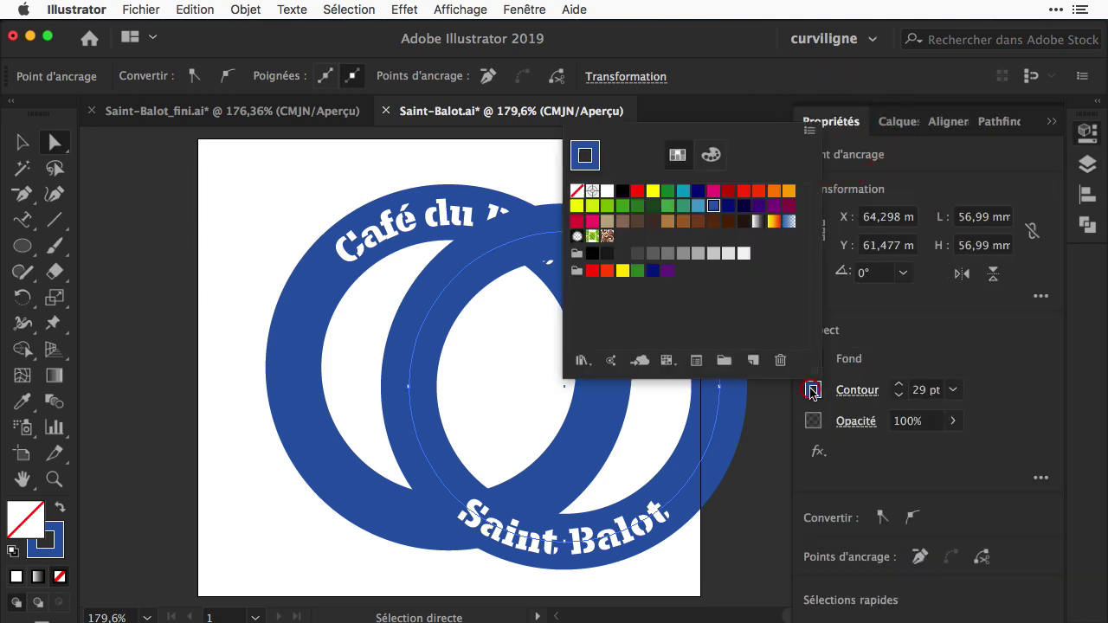
click(576, 191)
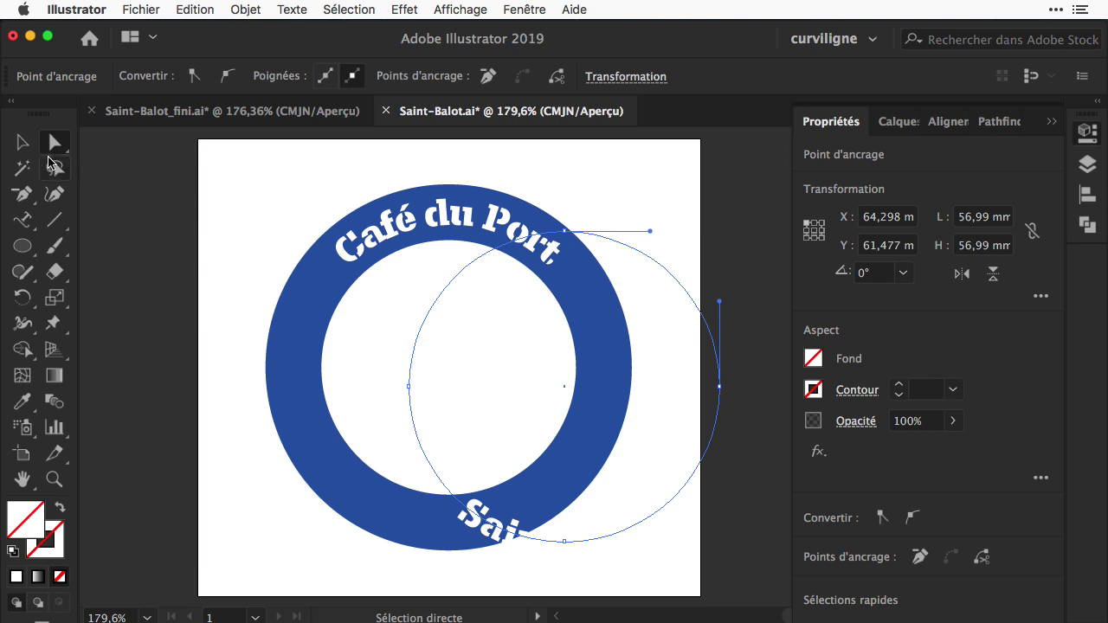
Select both path texts and align them horizontally and vertically on centre so their circles coincide, leaving nothing selected
click(23, 143)
key(super+a)
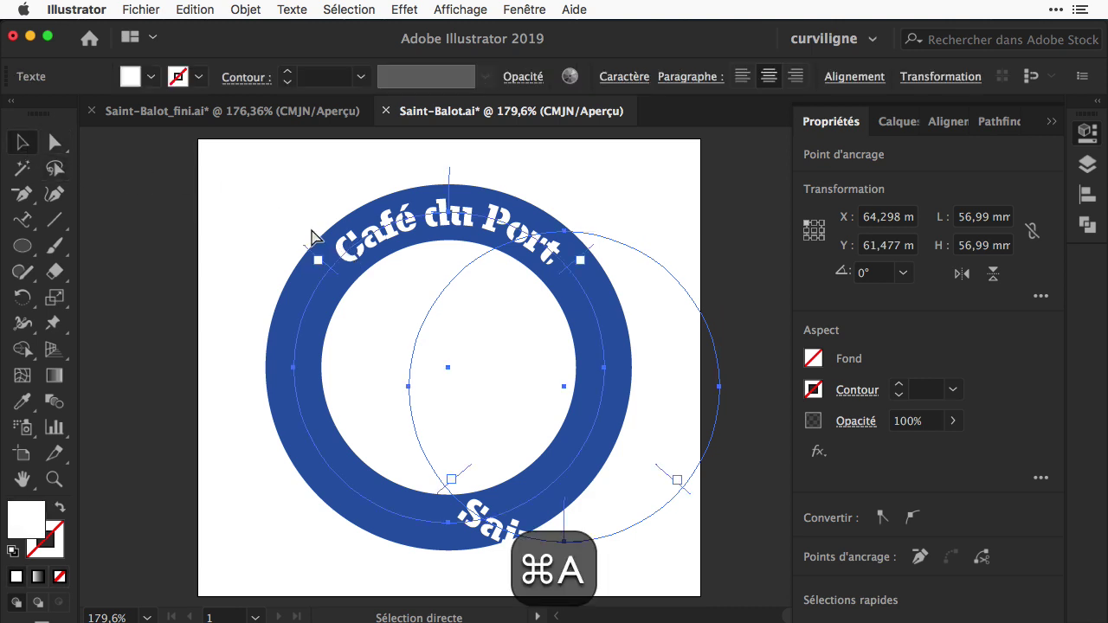
click(363, 229)
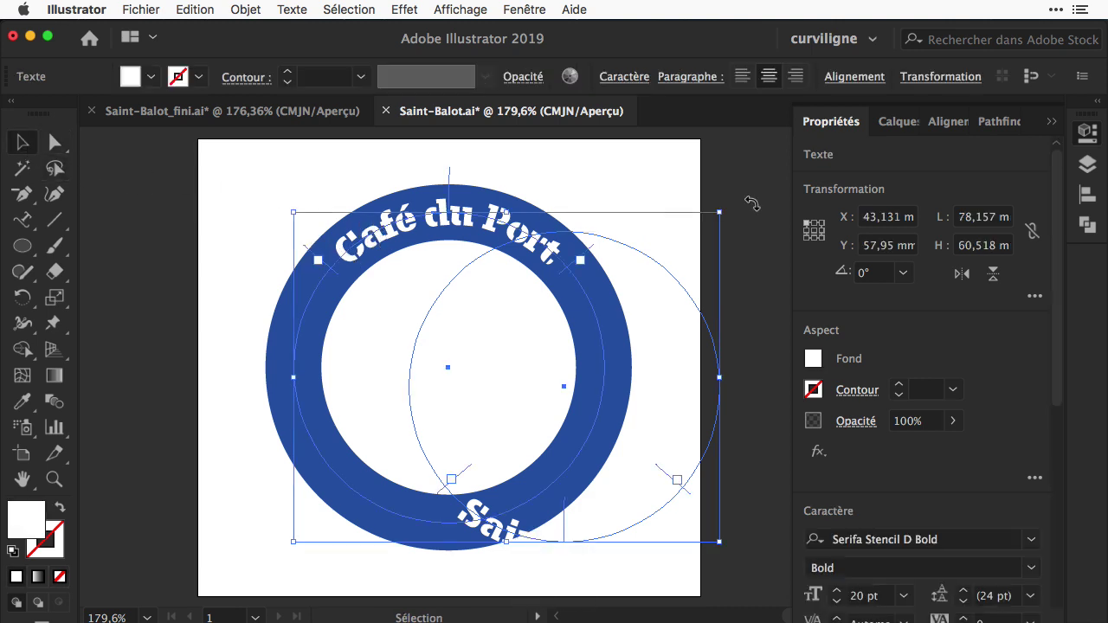
click(949, 122)
click(862, 180)
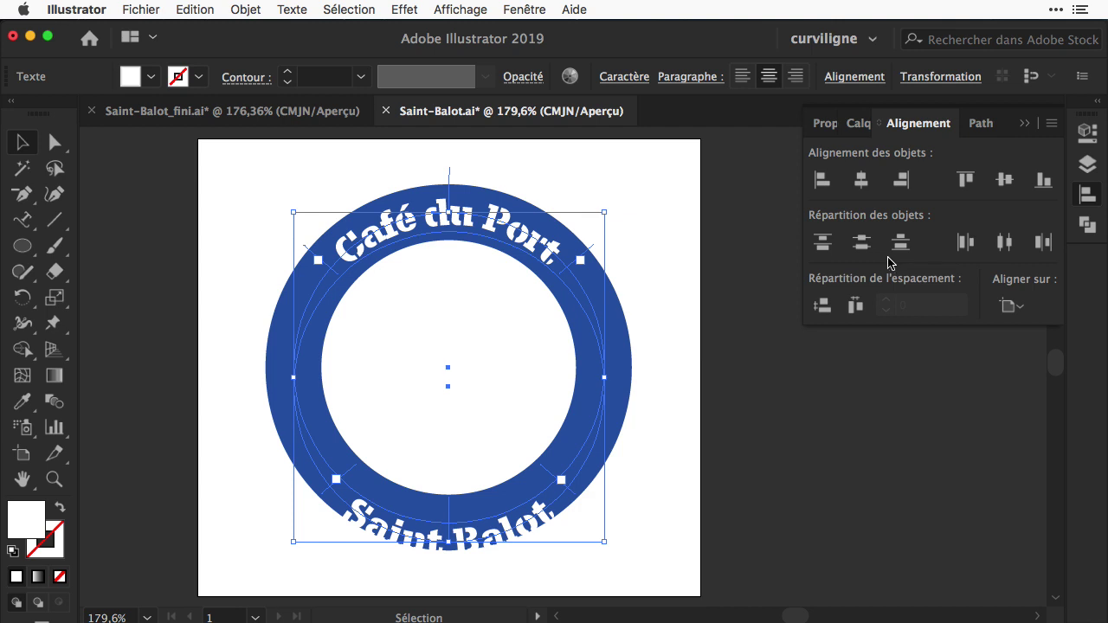
click(1004, 182)
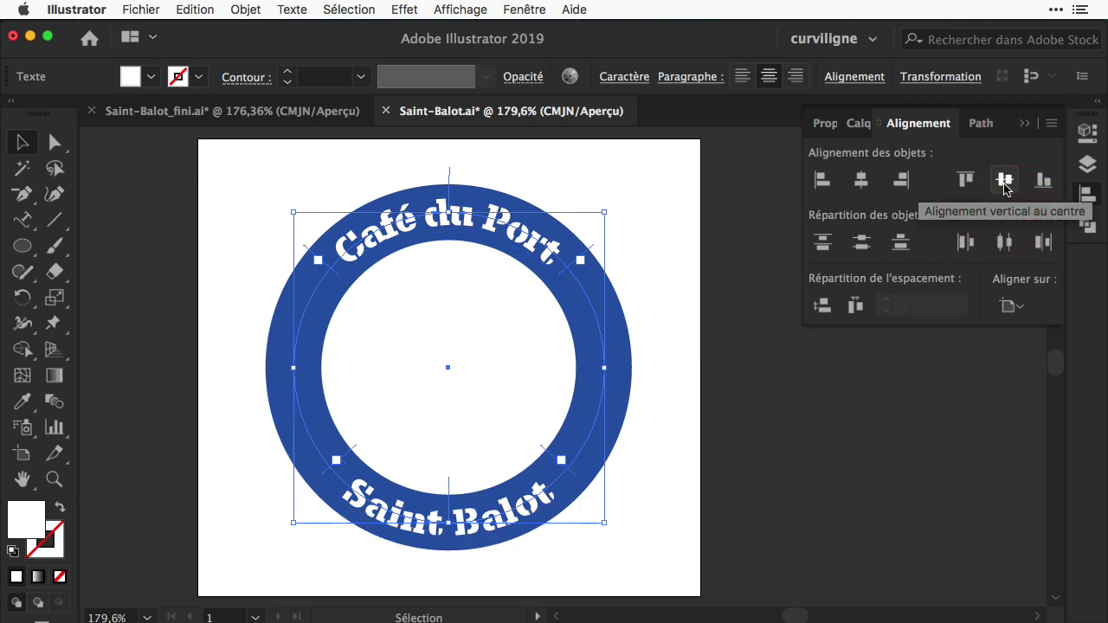
click(809, 390)
Display the layer contents and convert both path texts to outlines, leaving nothing selected
key(F7)
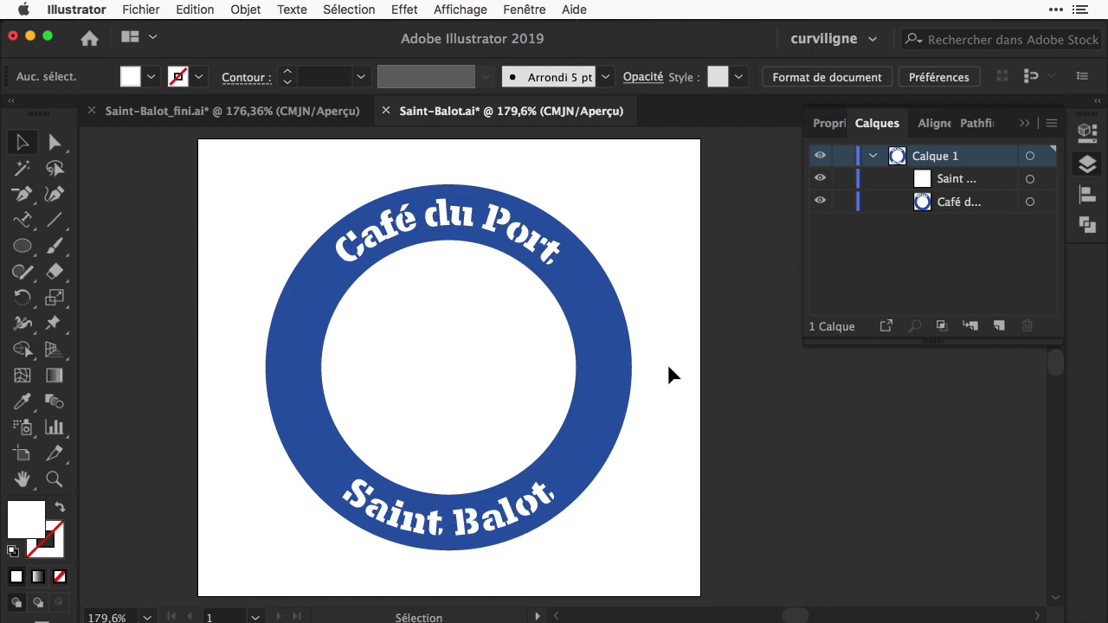
key(super+a)
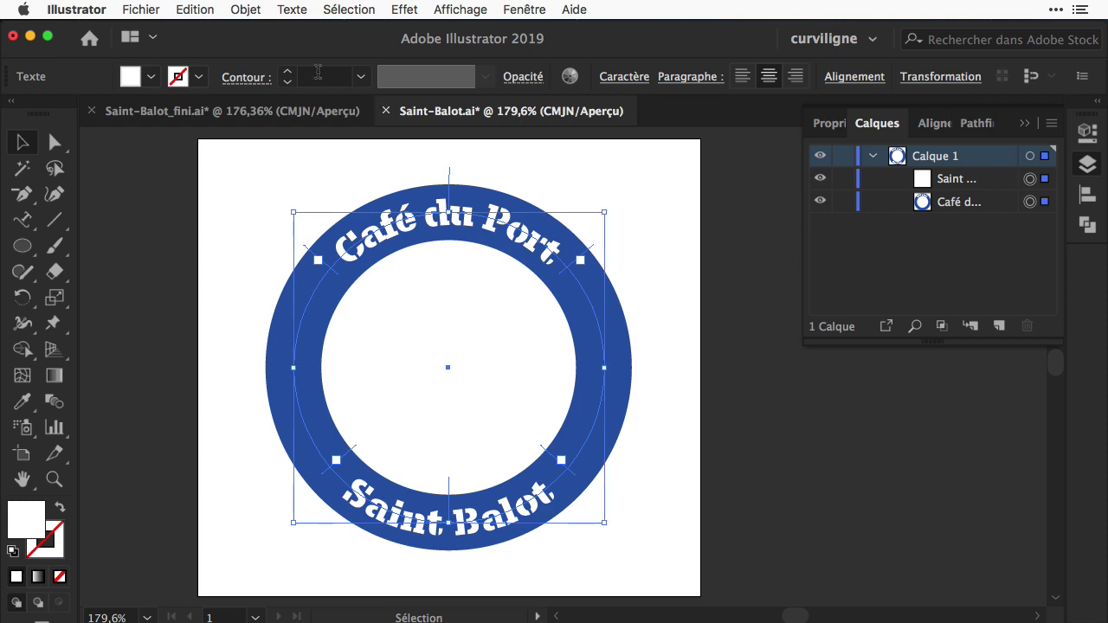
click(298, 12)
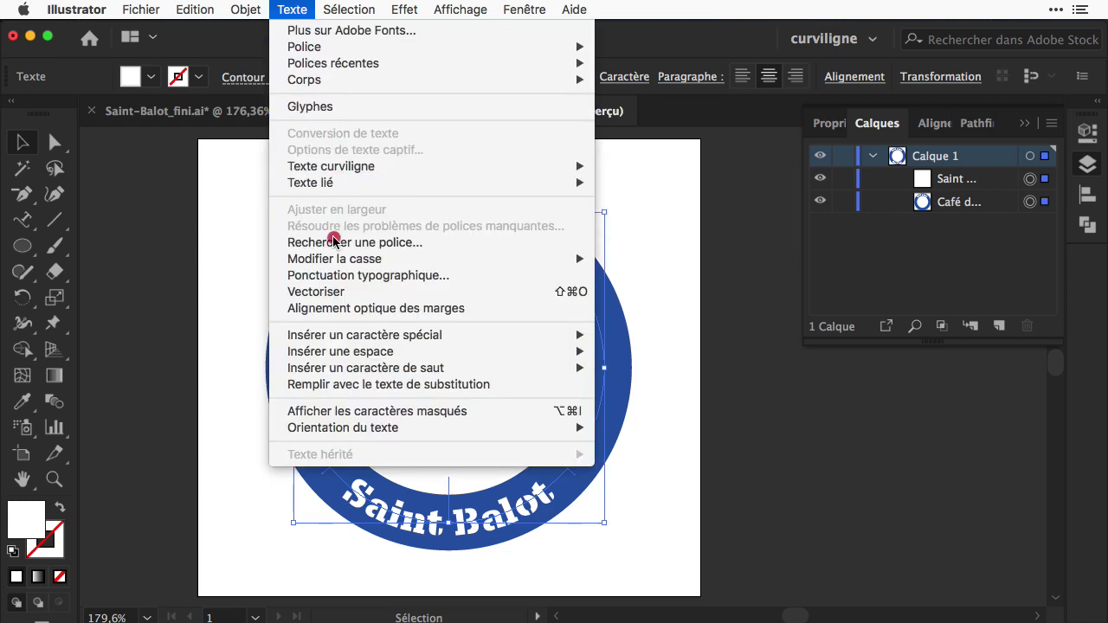
click(322, 292)
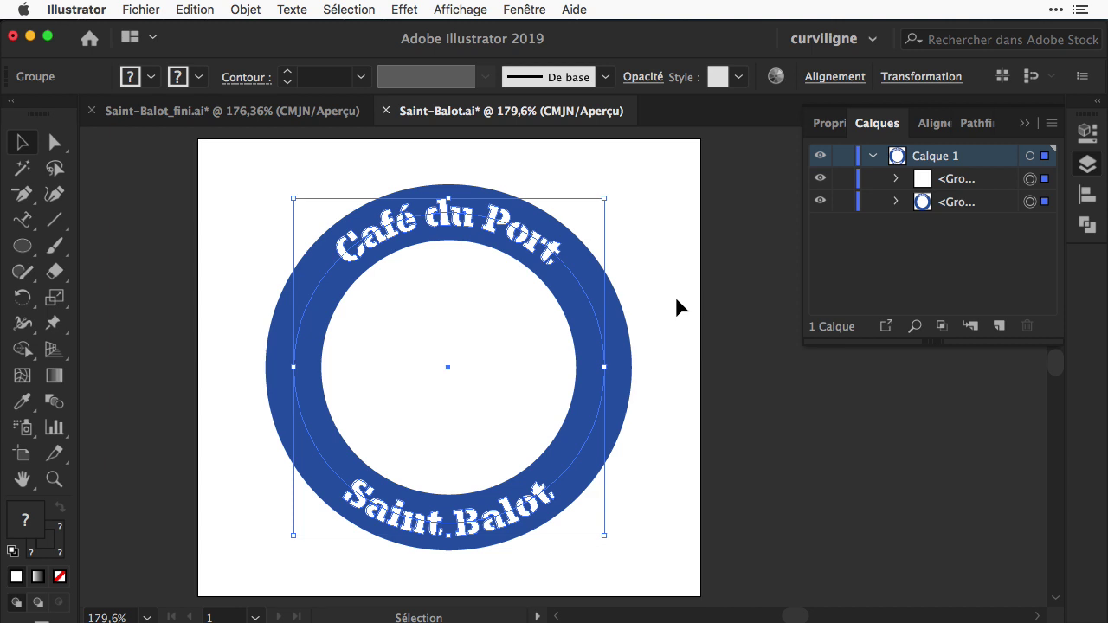
click(683, 301)
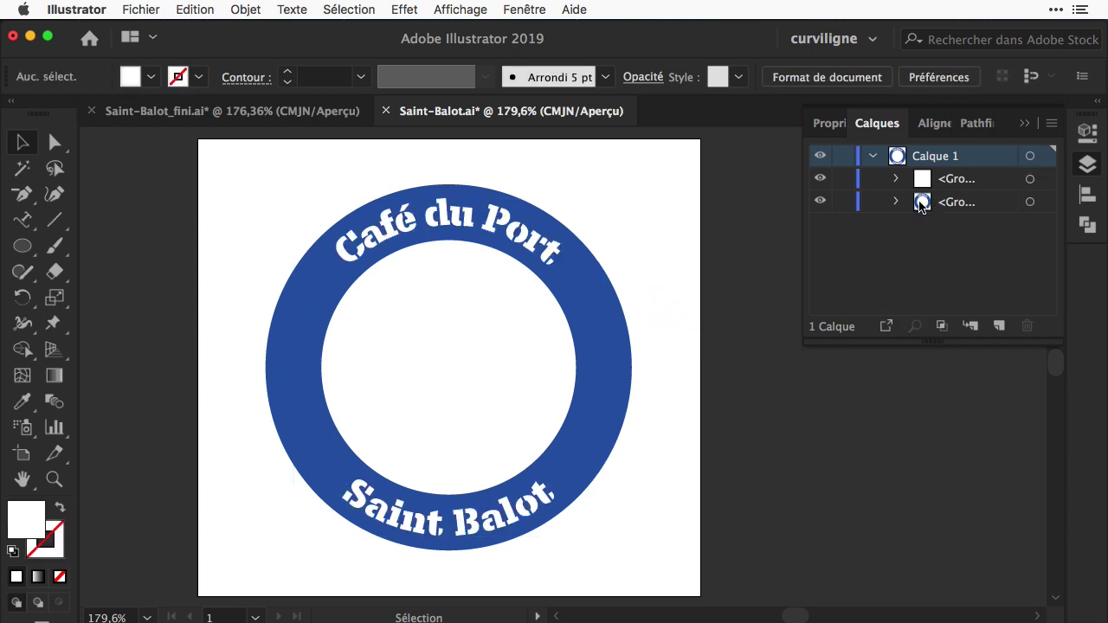
Lock the outlined "Saint Balot" group and look through the contents of the group holding the ring, leaving it collapsed
click(843, 179)
click(897, 201)
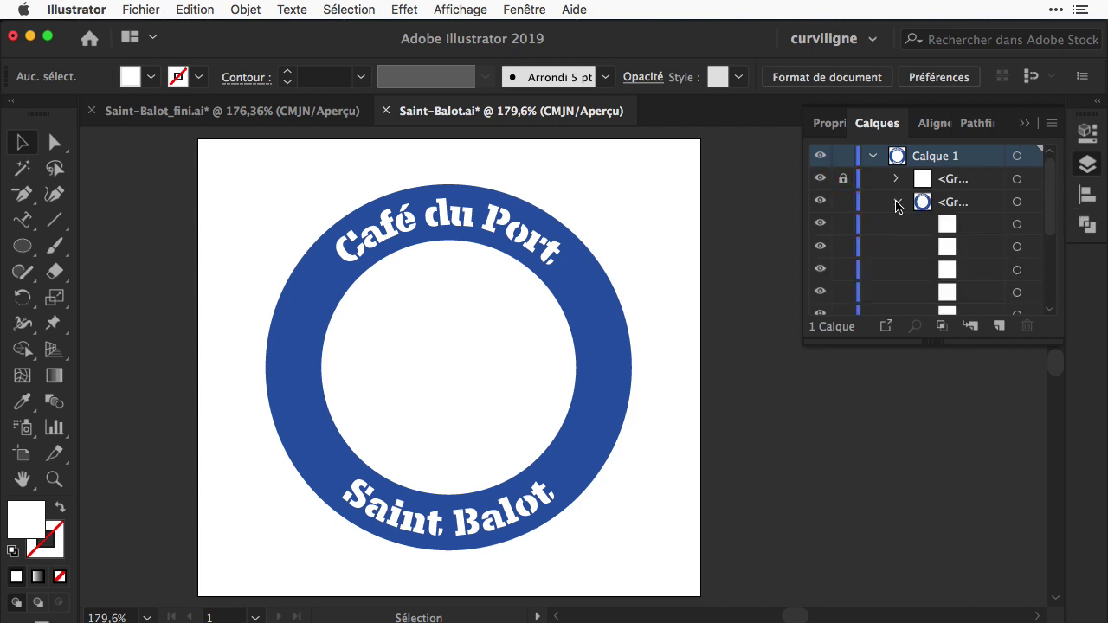
click(896, 201)
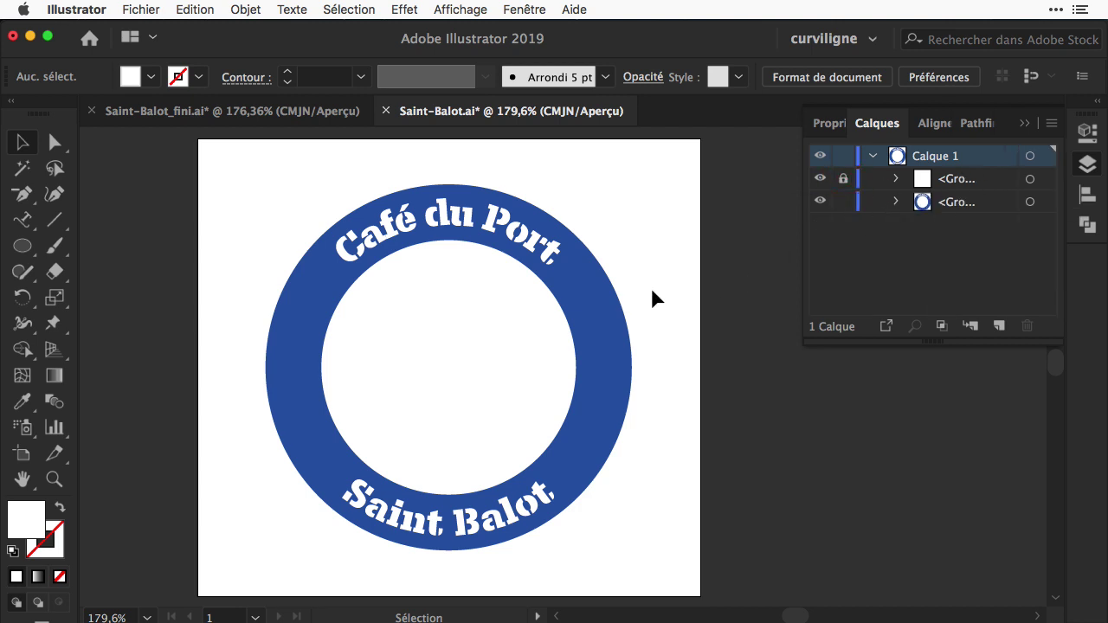
Select only the ring's circular path inside its group and convert its thick blue stroke to an outlined shape
key(a)
click(603, 315)
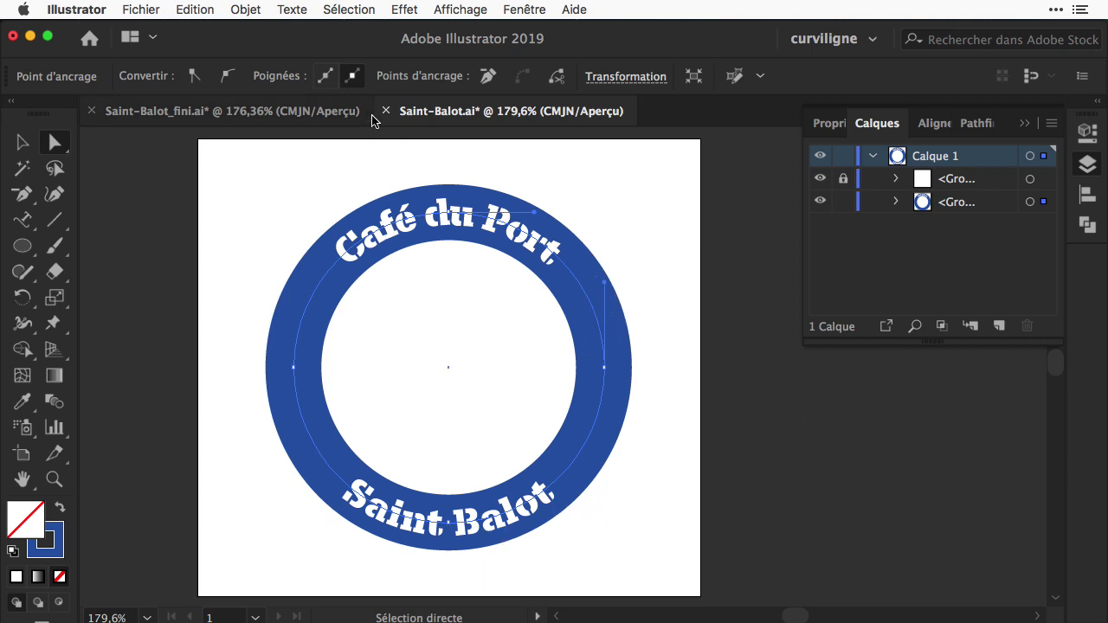
click(246, 10)
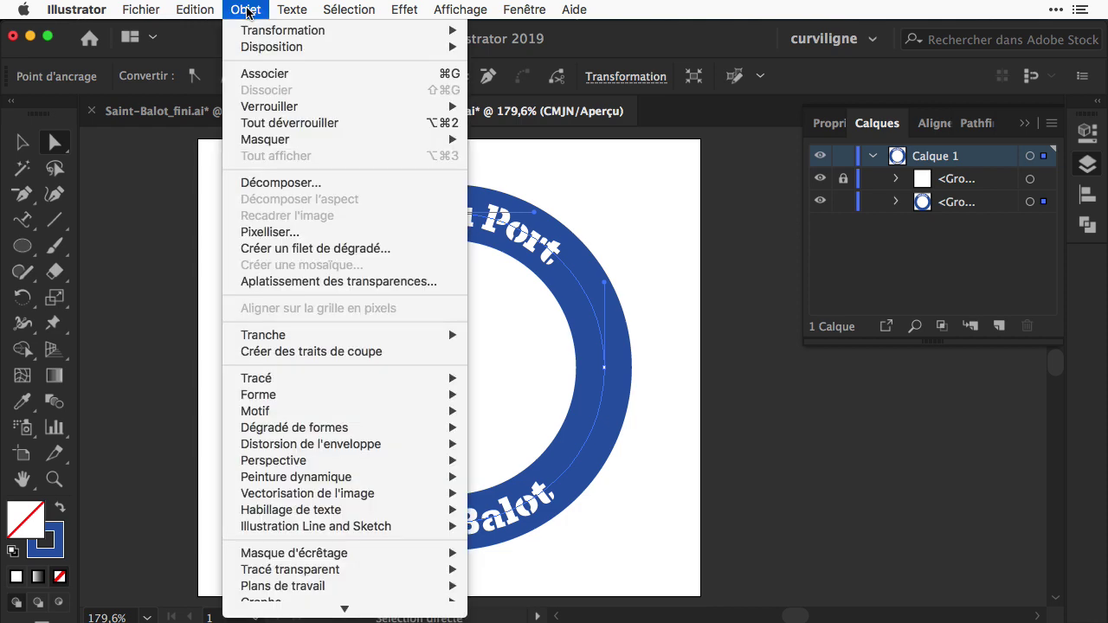
mouse_move(352, 381)
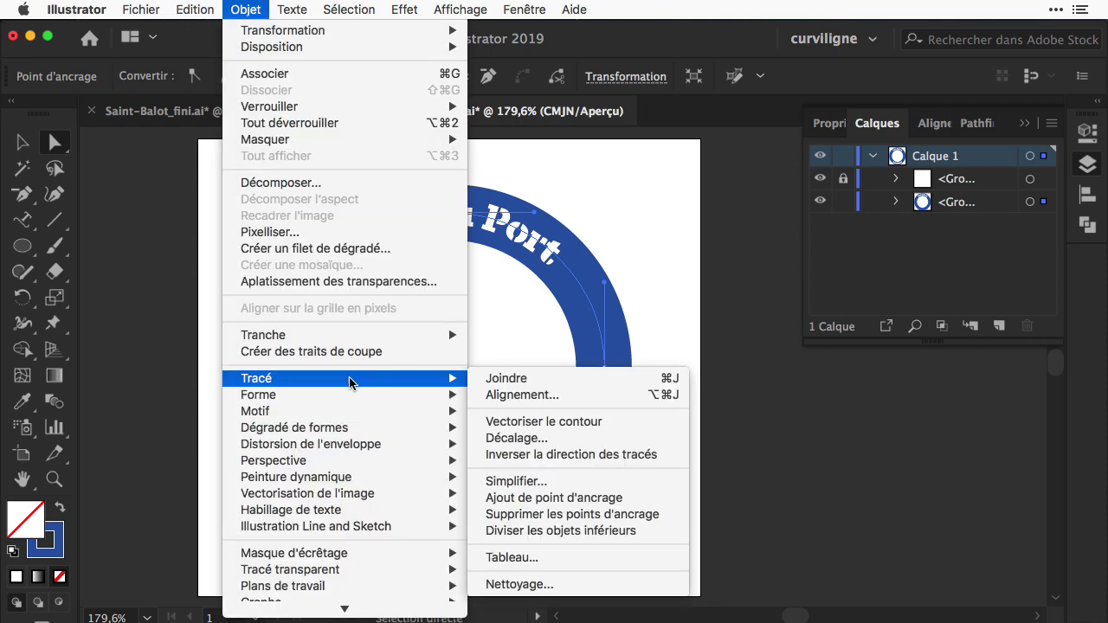
click(576, 426)
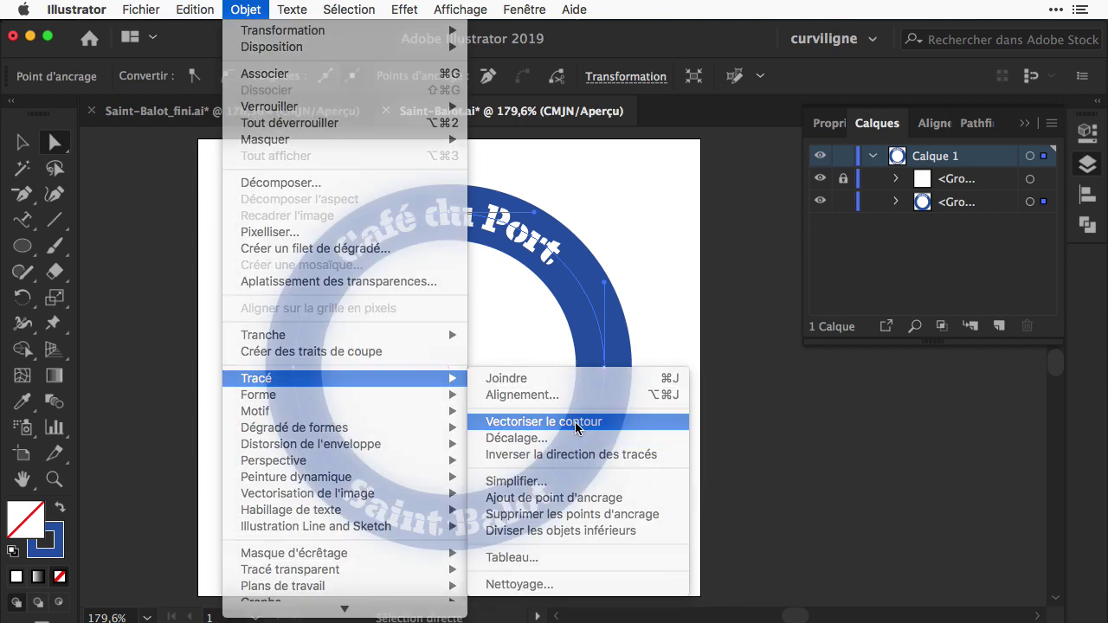
click(22, 145)
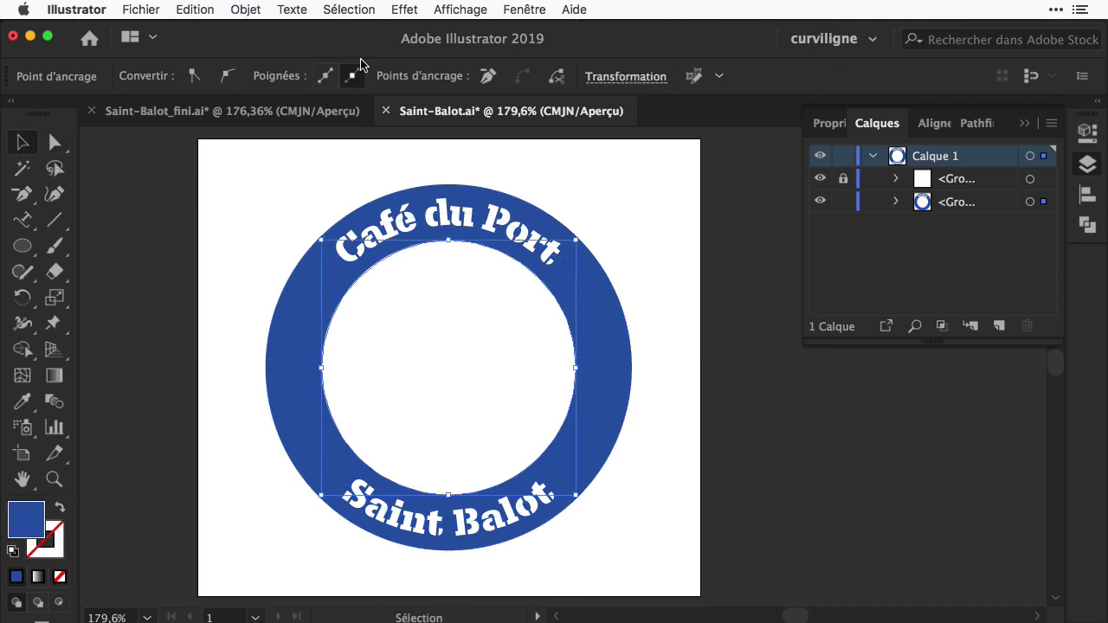
Check the ring's inner and outer contours in outline view, and return to the preview with nothing selected
click(470, 11)
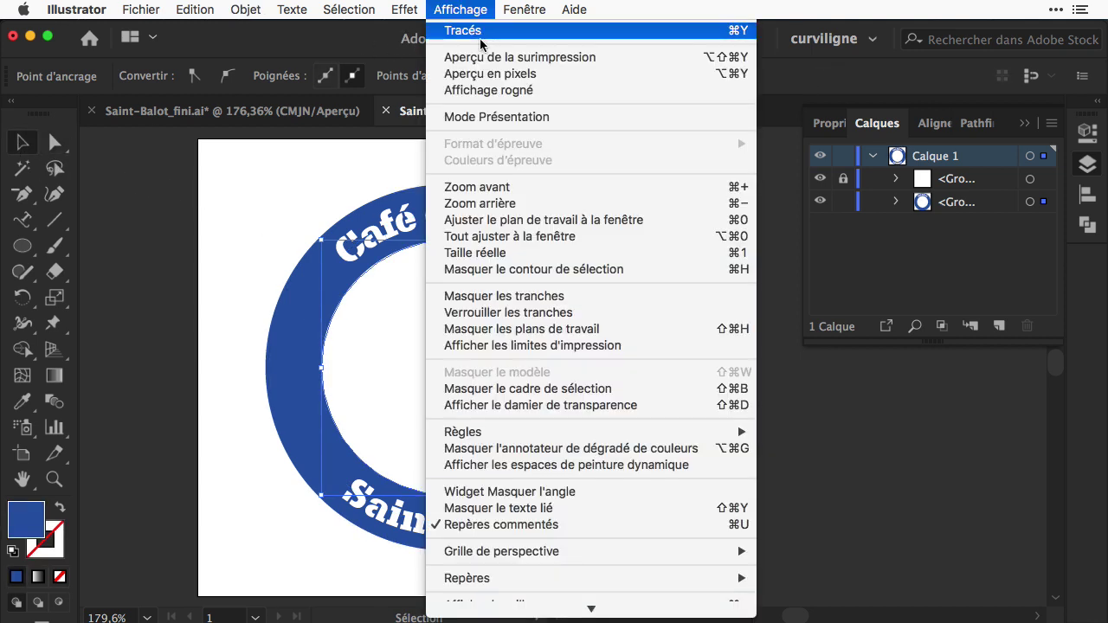
click(485, 31)
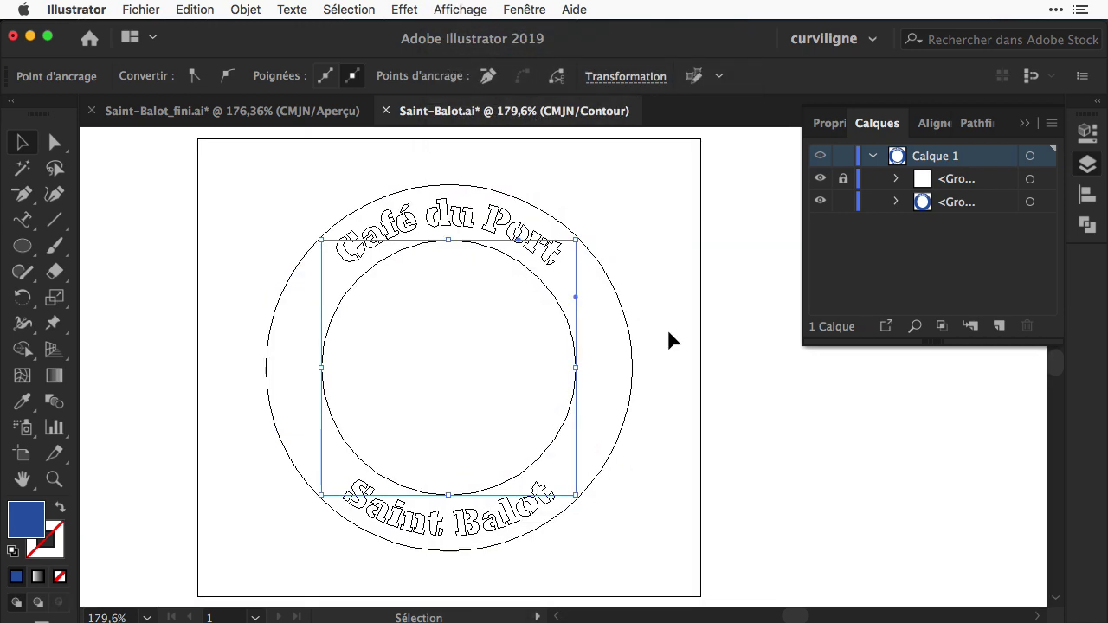
click(667, 329)
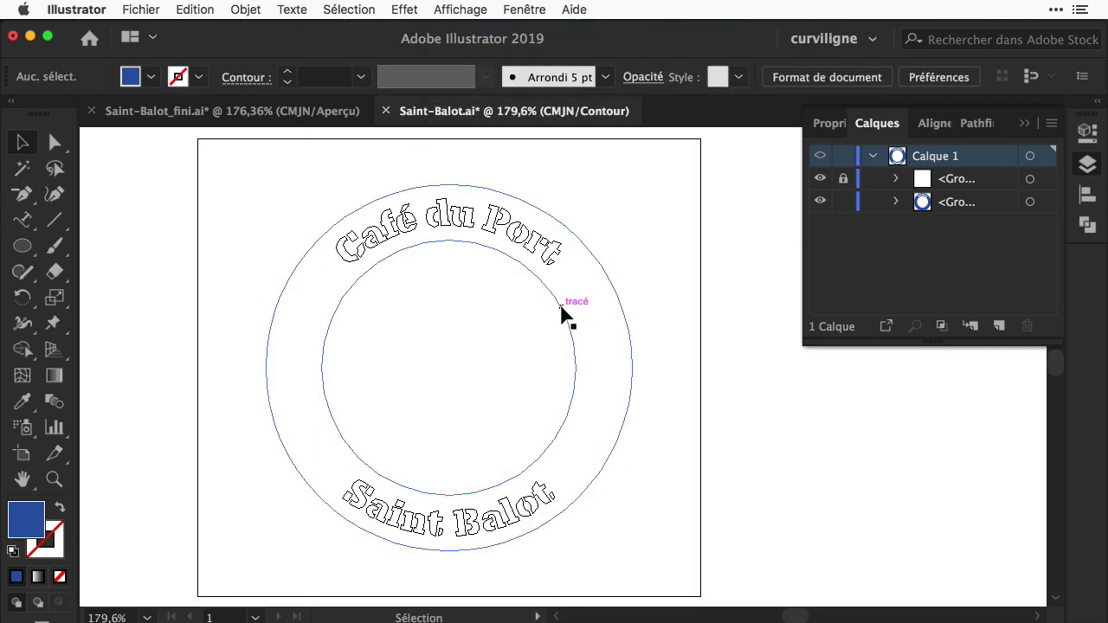
click(567, 315)
click(638, 390)
key(super+y)
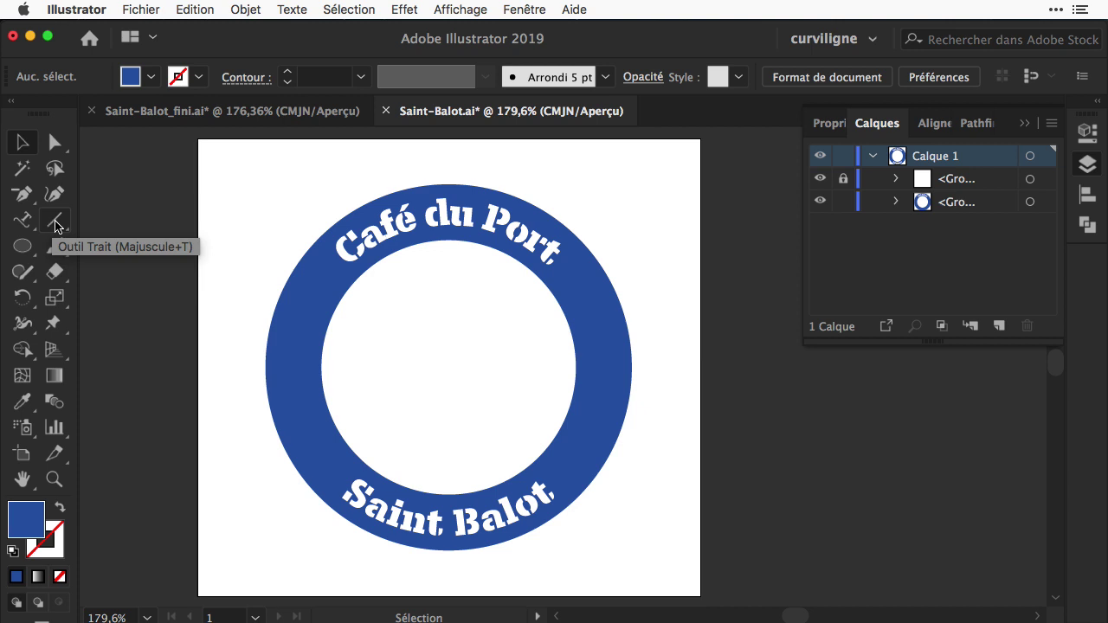
Draw a horizontal line about 75 mm long across the ring's centre and give it a 7 pt white stroke
click(55, 223)
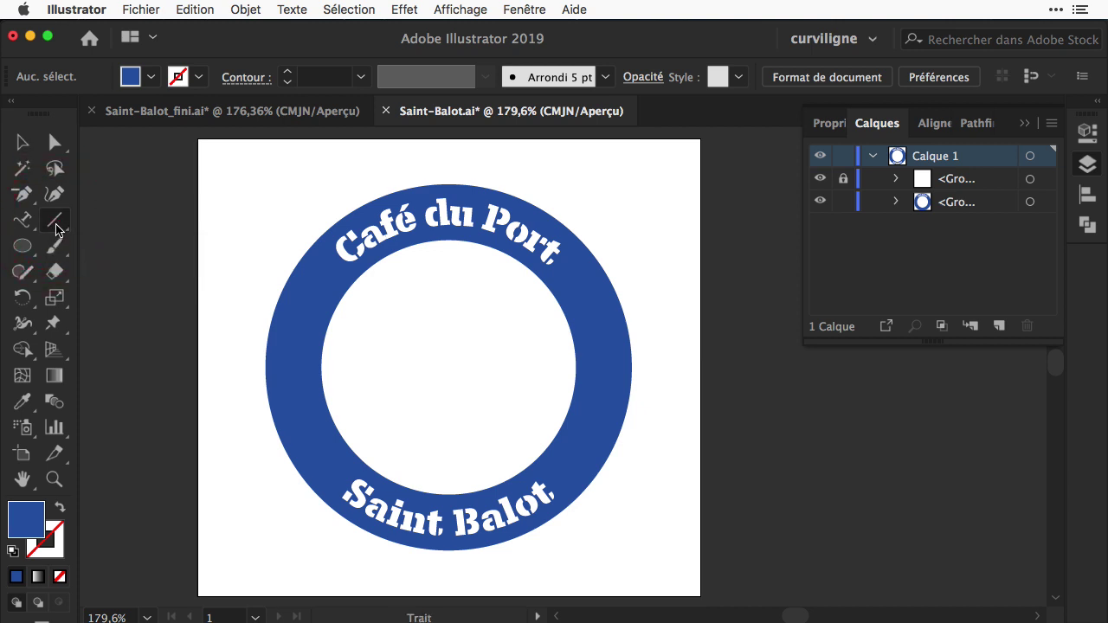
drag(243, 368, 653, 367)
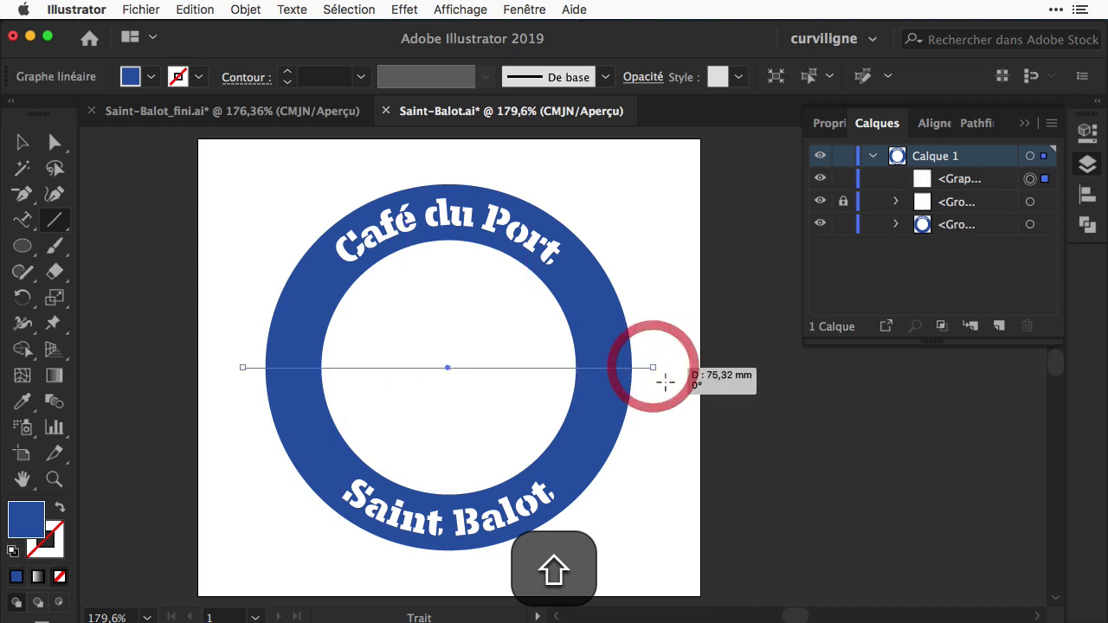
click(832, 130)
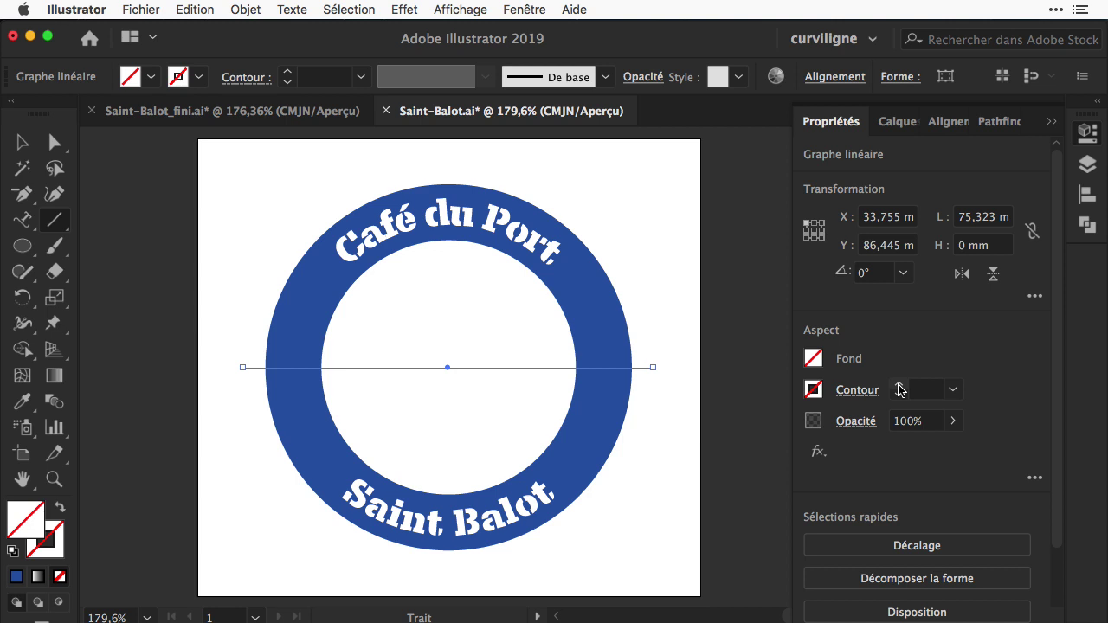
click(901, 386)
click(901, 386)
click(900, 386)
click(901, 386)
click(900, 386)
click(901, 386)
click(900, 386)
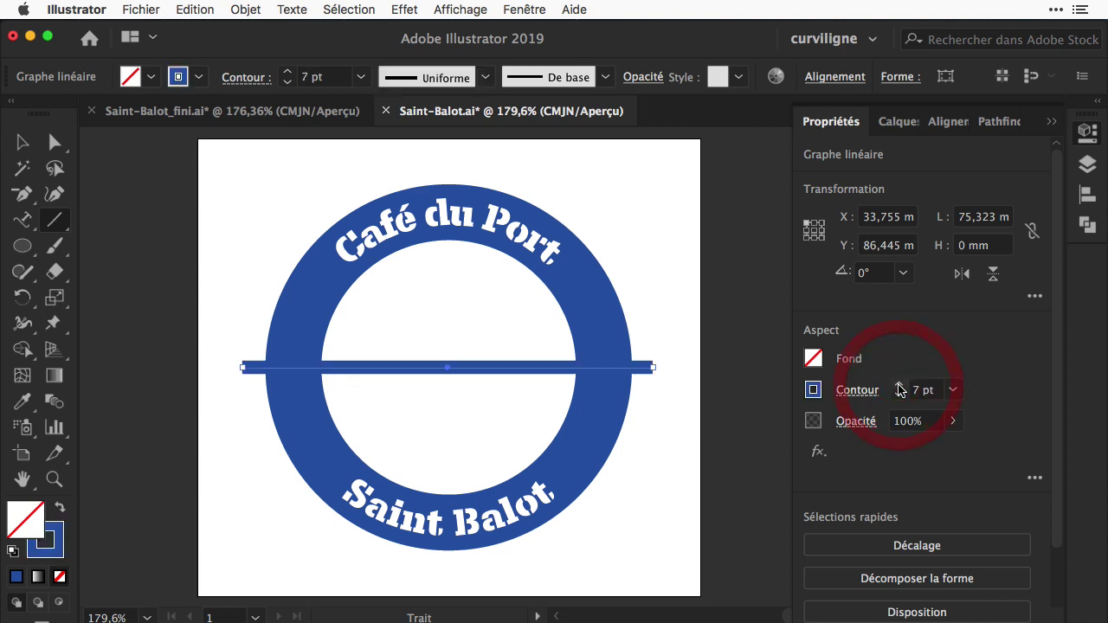
click(813, 391)
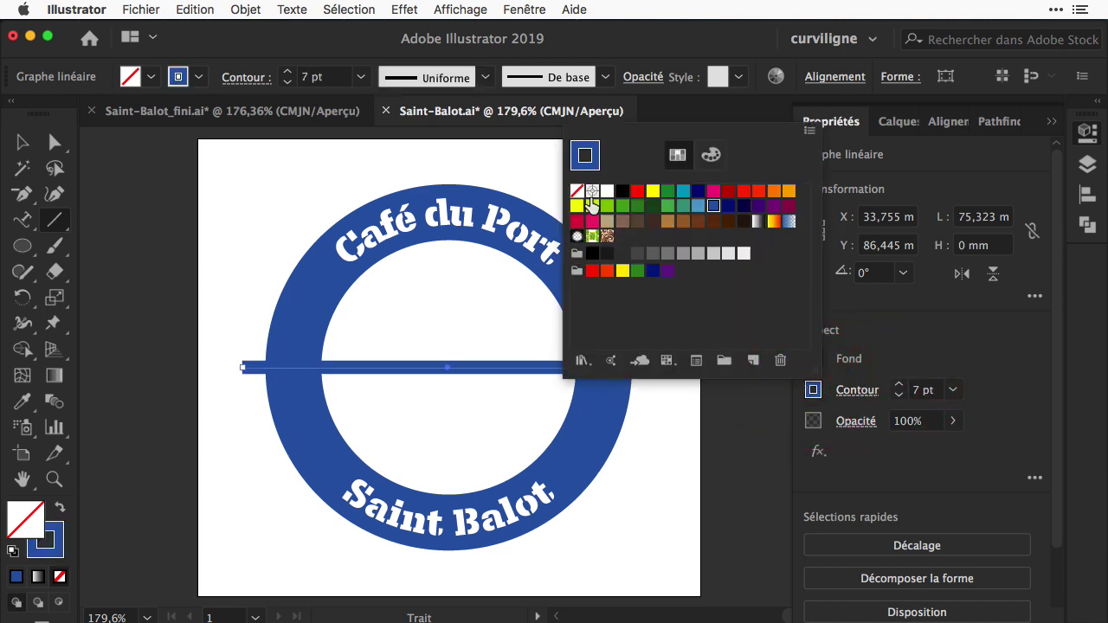
click(606, 190)
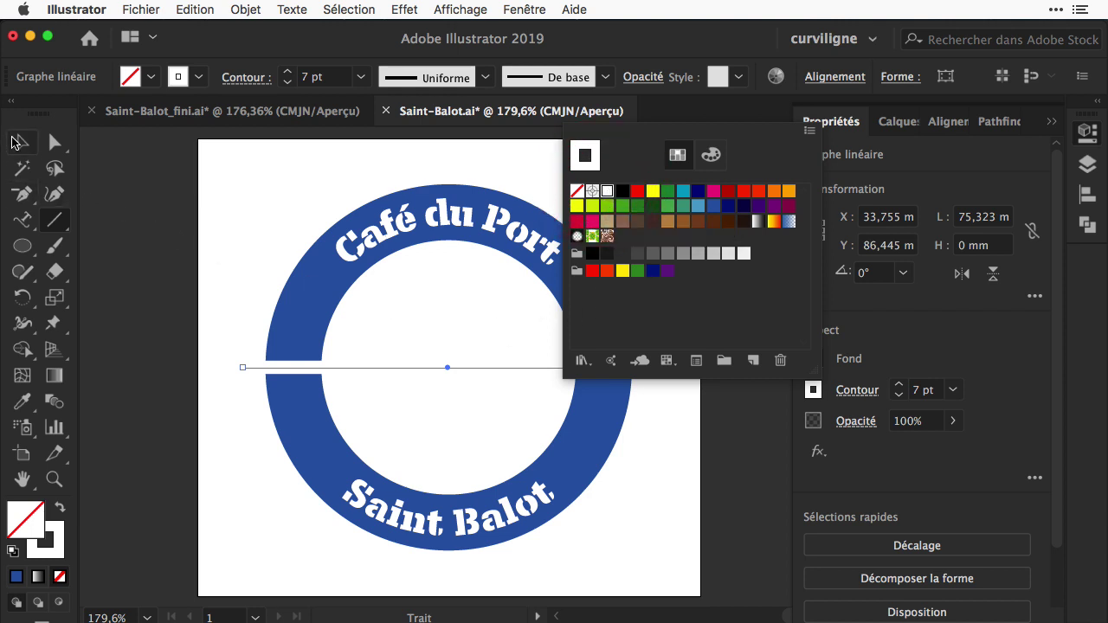
Copy the white line once above and once below at equal spacing, and convert all three strokes to outlined shapes
click(18, 142)
drag(511, 367, 517, 401)
drag(185, 295, 217, 433)
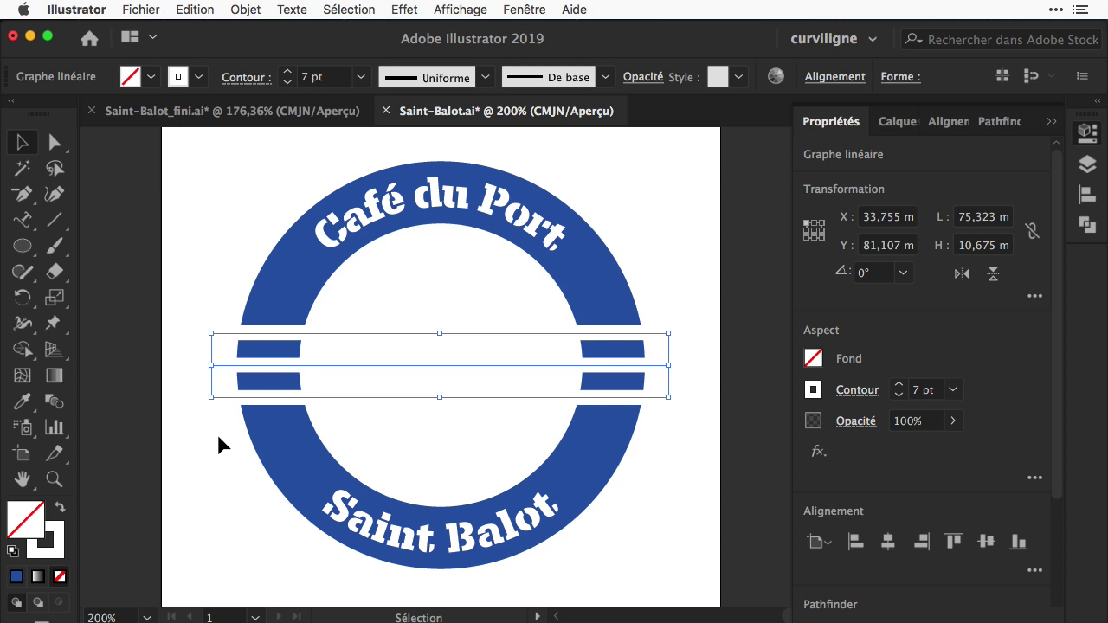
click(247, 9)
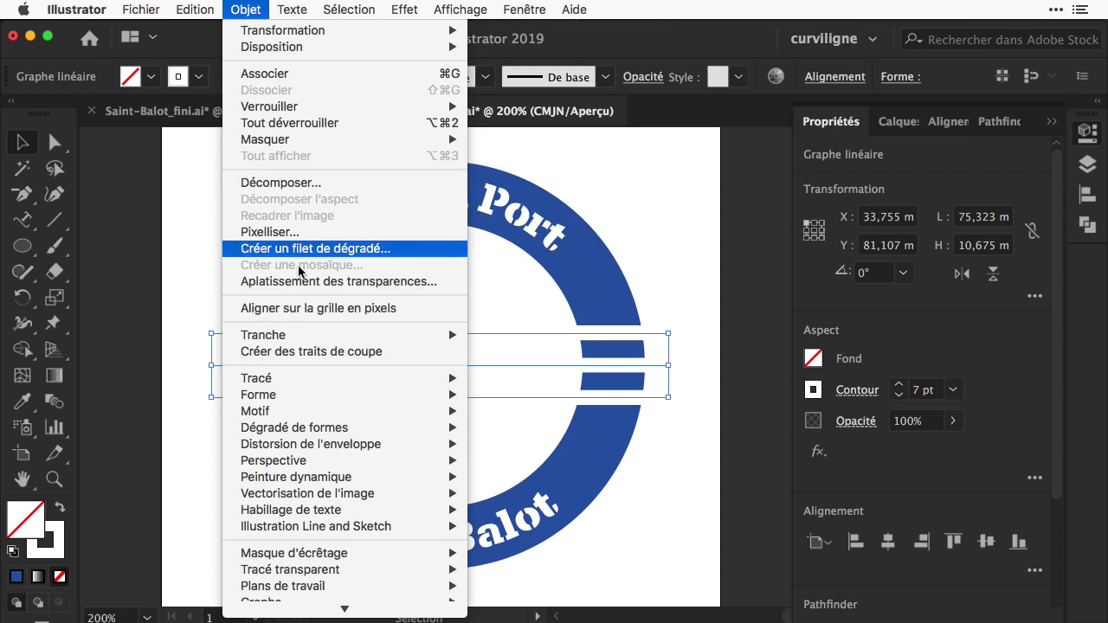
mouse_move(285, 378)
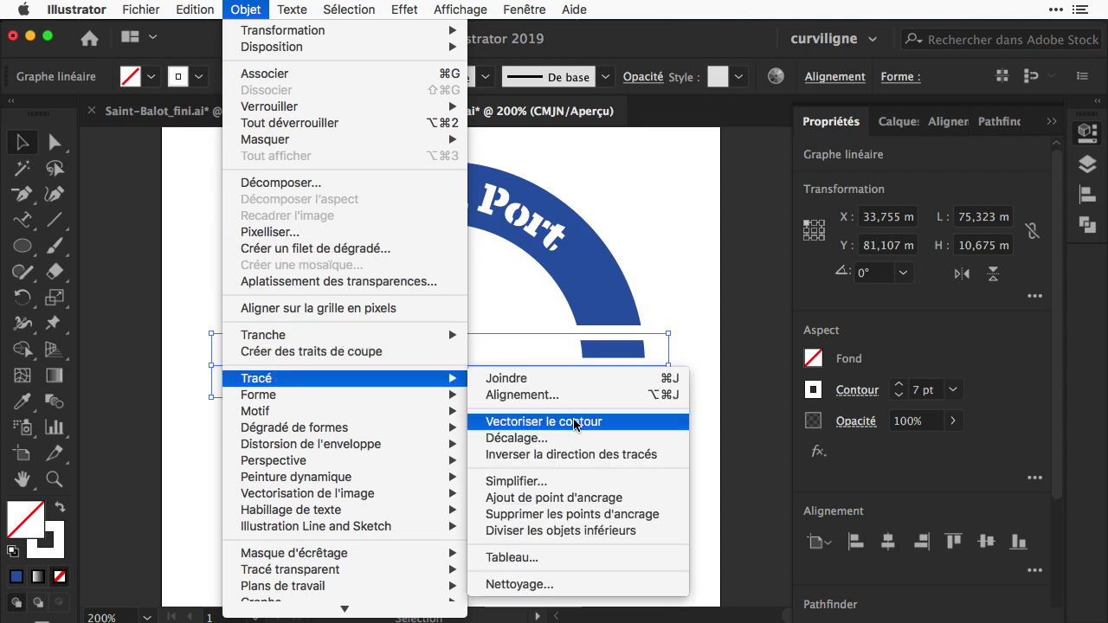
click(546, 421)
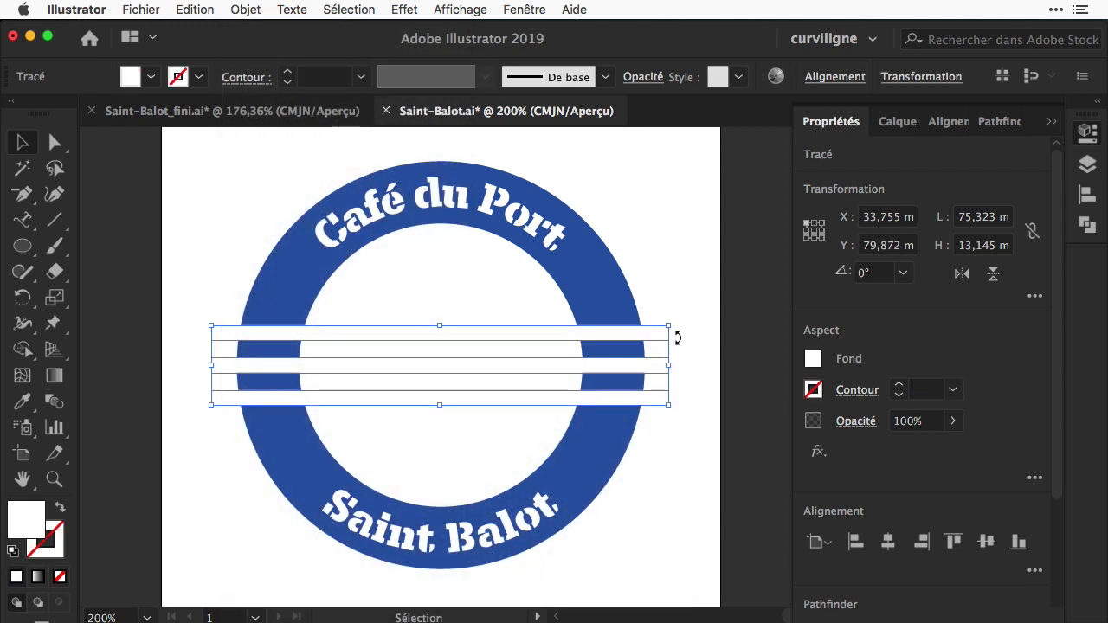
Add the ring's group to the selected white stripes and split them all with the Divide pathfinder
key(F7)
shift+click(604, 294)
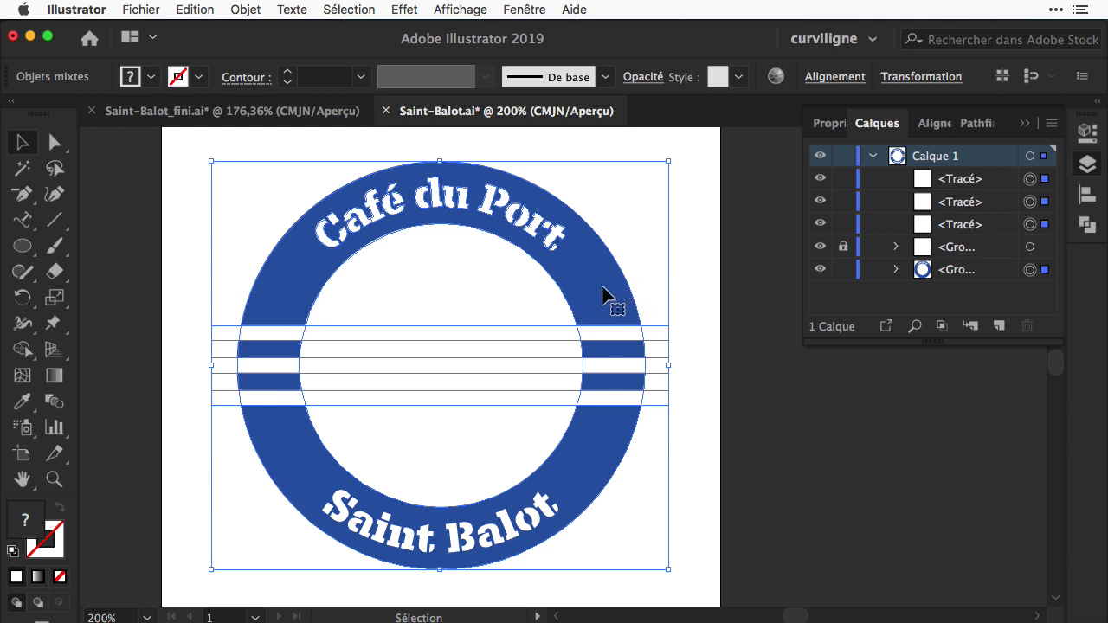
click(984, 127)
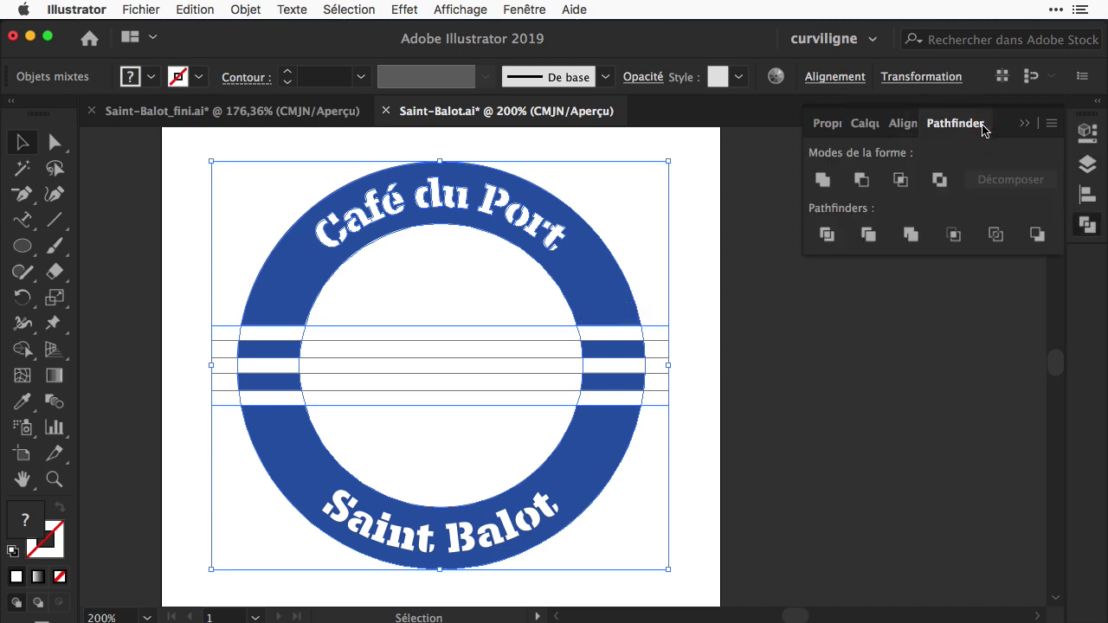
click(827, 235)
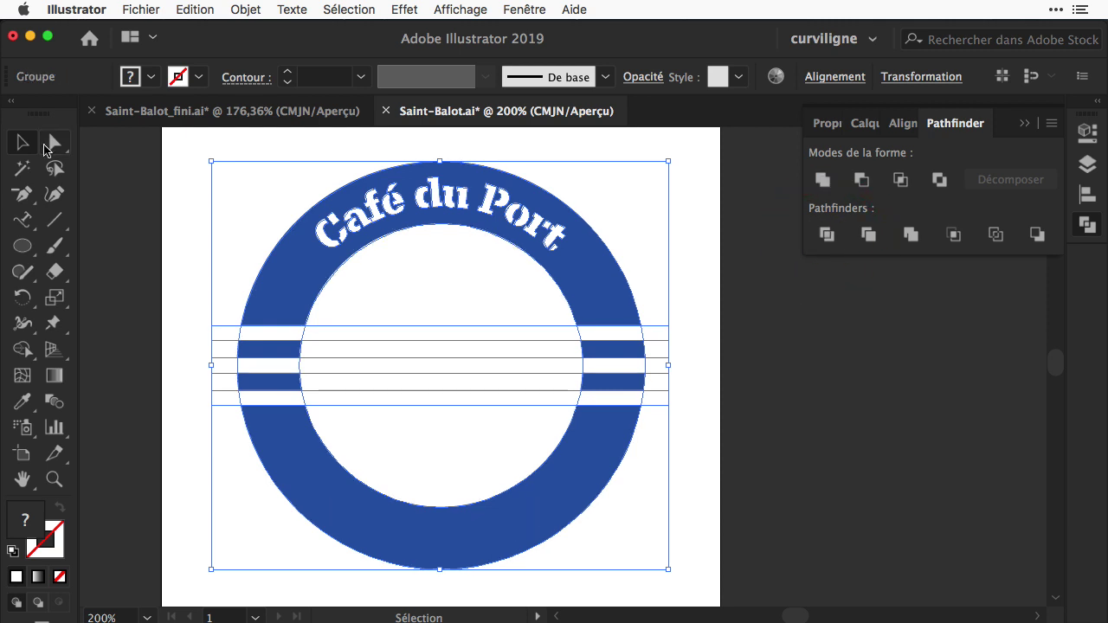
Delete the leftover stripe pieces outside the ring on both sides and inside its centre, keeping those on the band
click(54, 142)
click(655, 302)
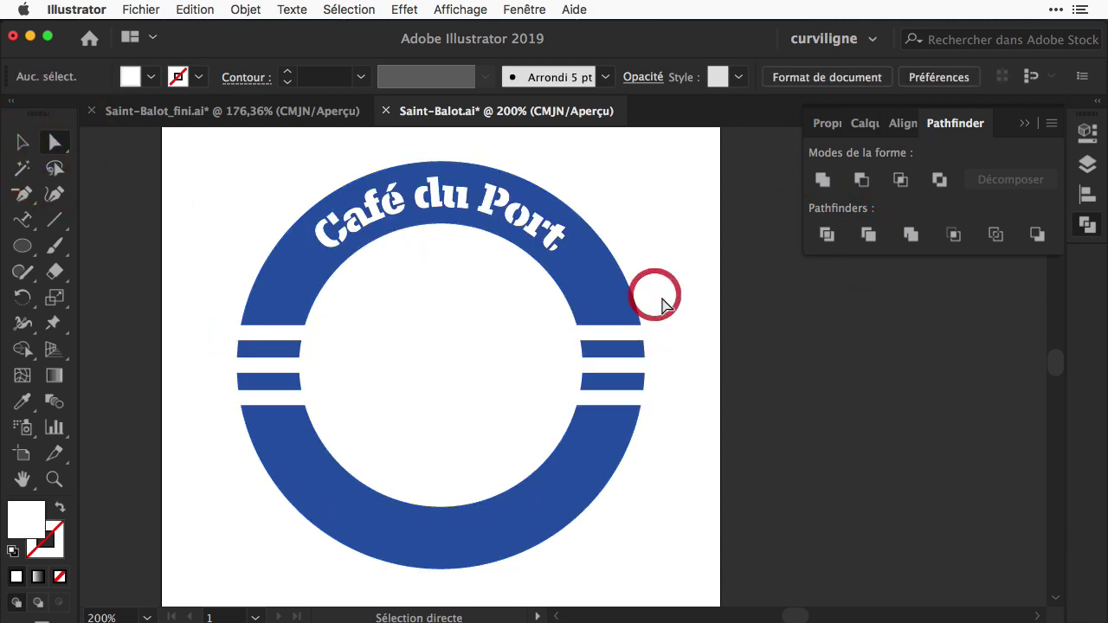
drag(661, 297, 700, 462)
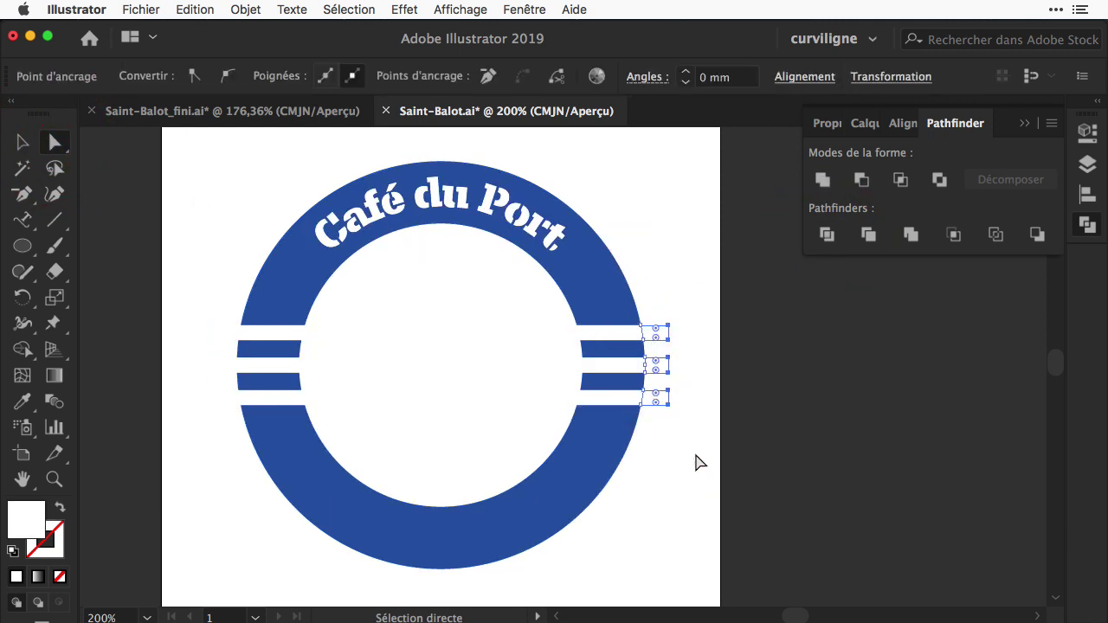
key(BackSpace)
drag(403, 293, 458, 437)
key(BackSpace)
drag(208, 305, 228, 445)
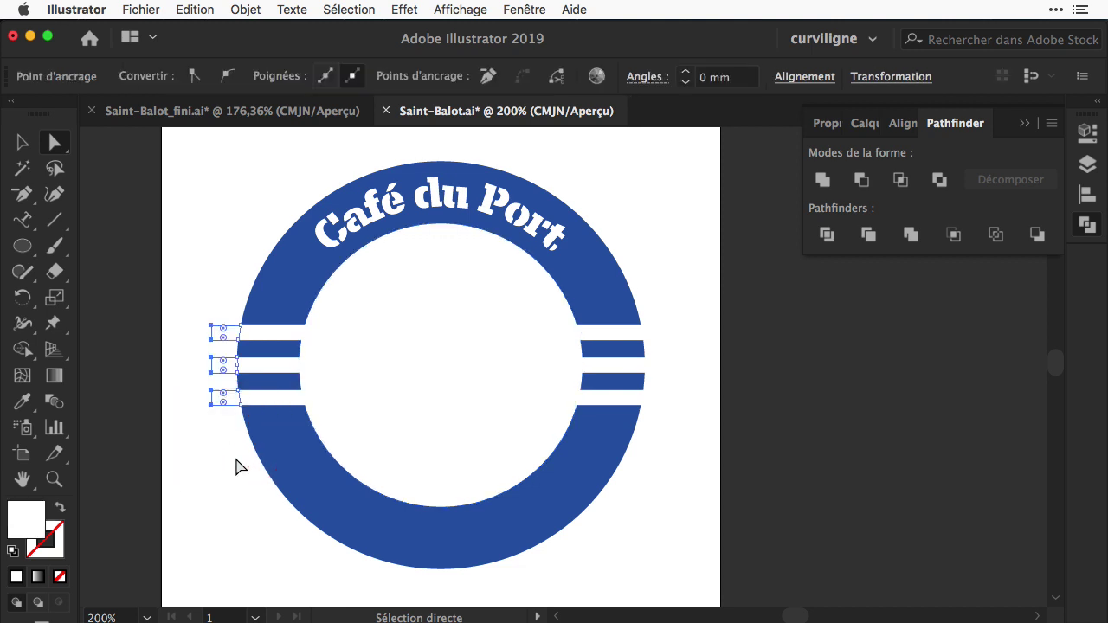
key(BackSpace)
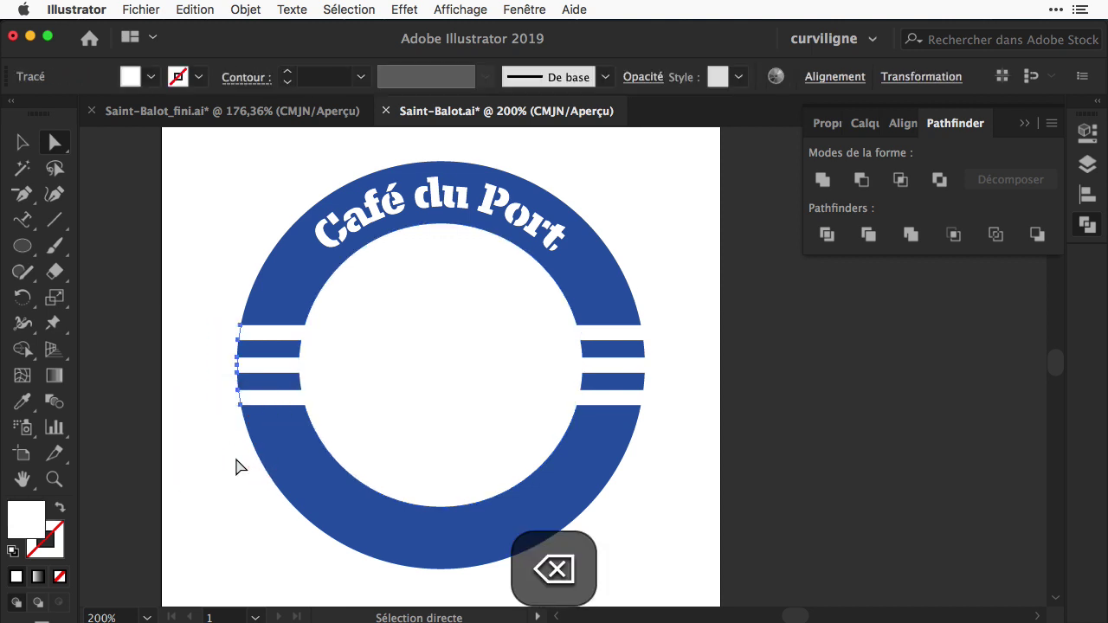
Send the divided ring group to the back, behind the "Saint Balot" lettering, and leave nothing selected
click(22, 143)
click(307, 487)
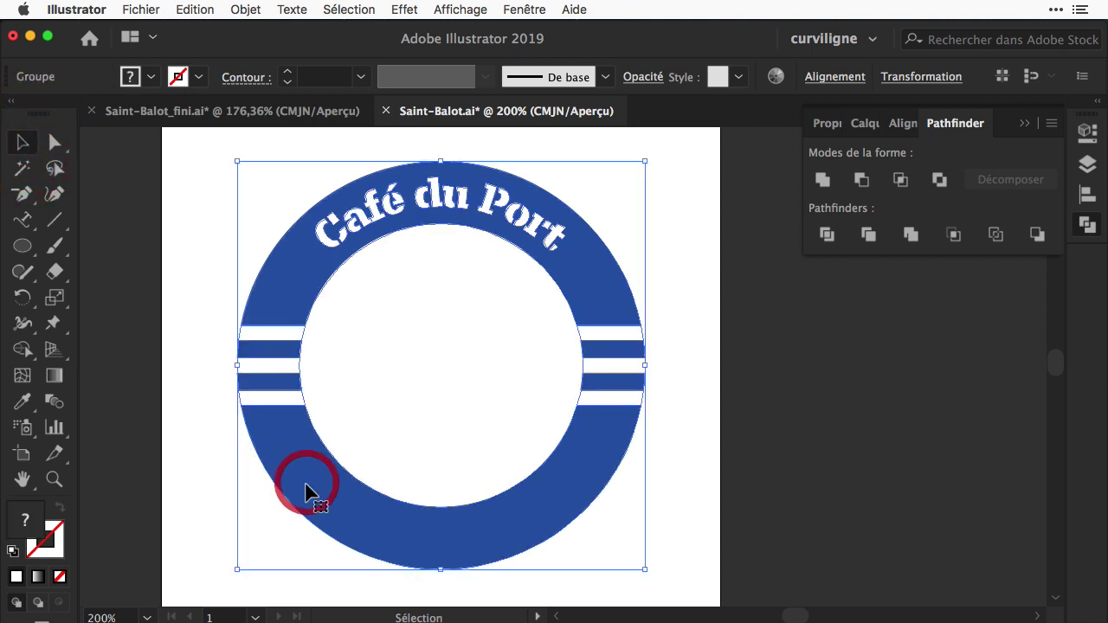
click(246, 10)
mouse_move(277, 47)
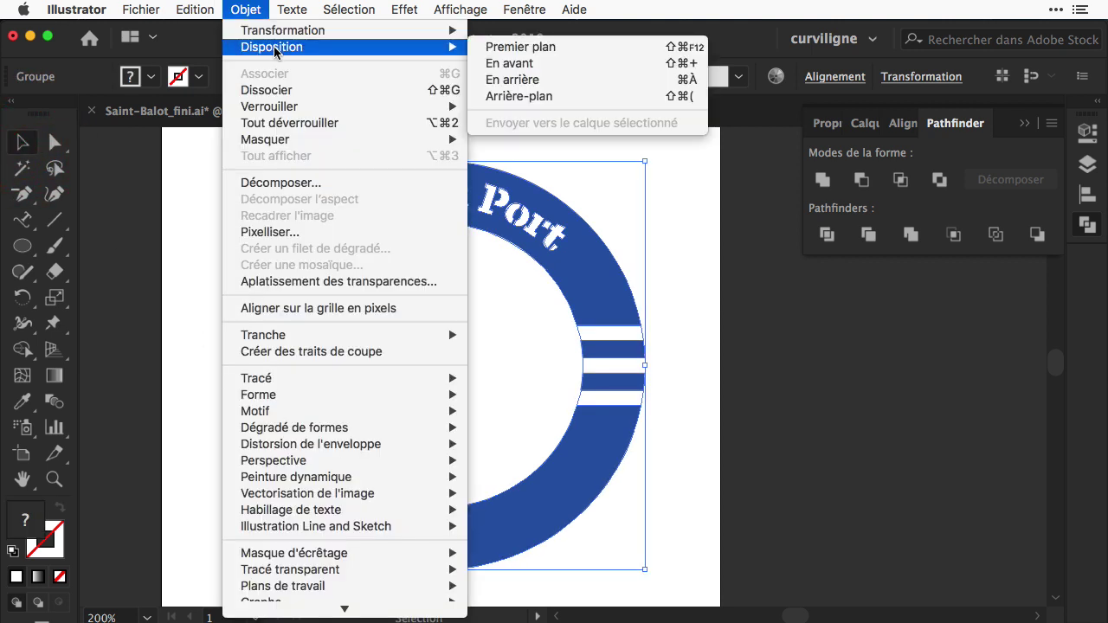
click(517, 96)
click(695, 461)
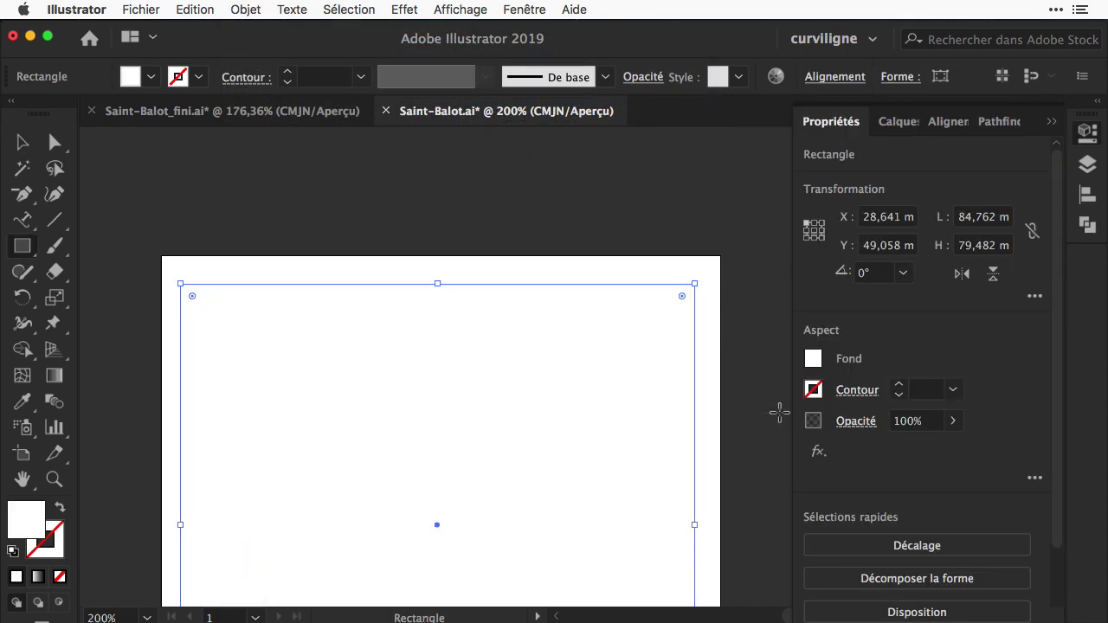
Fill the test rectangle with yellow behind the logo to check its transparent areas, and remove the rectangle
scroll(779, 413, down, 5)
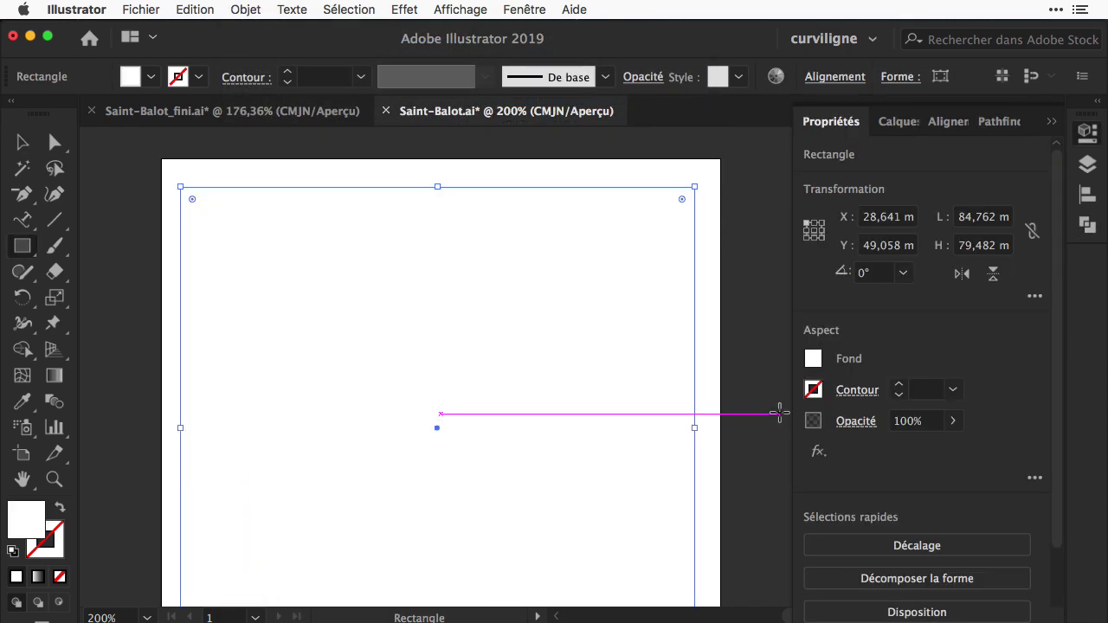
click(813, 358)
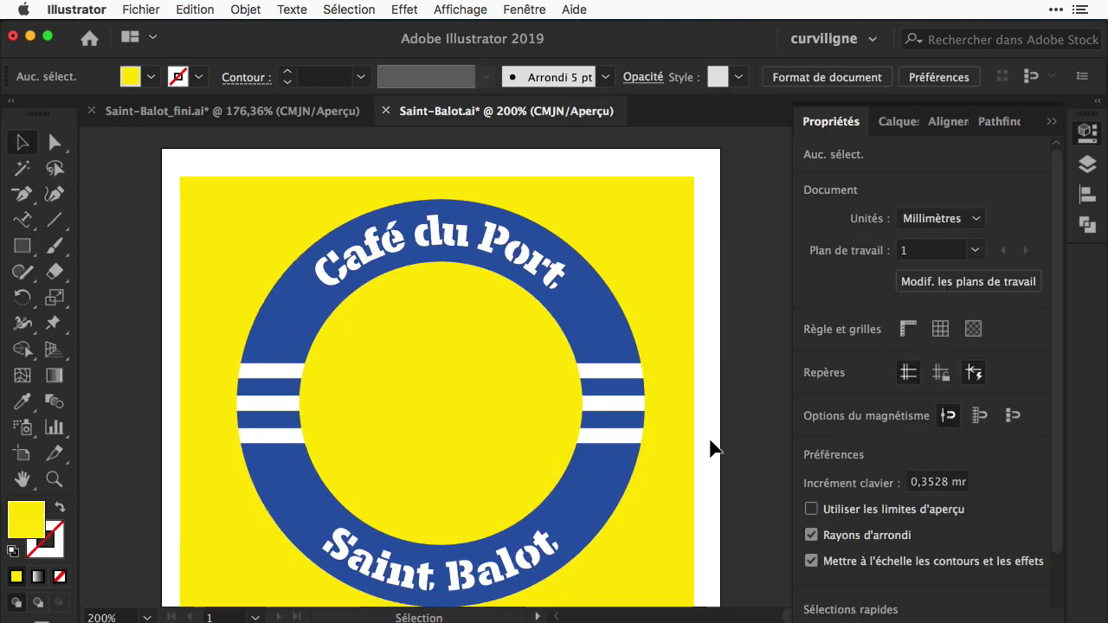
scroll(710, 448, down, 2)
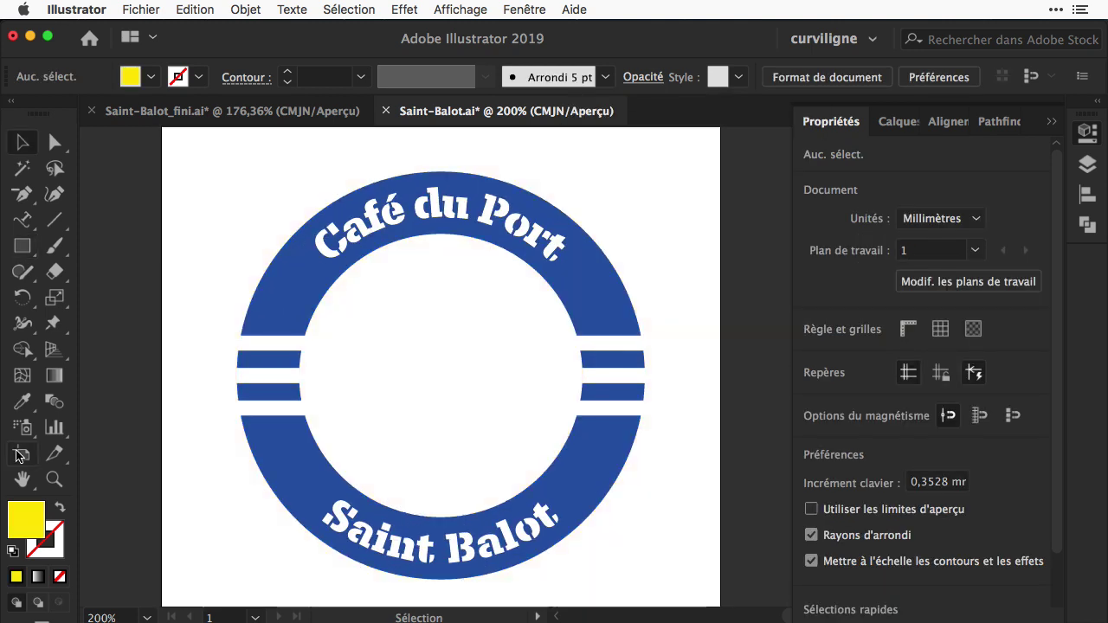
Fit the artboard to the bounds of the logo artwork and leave artboard editing
click(15, 458)
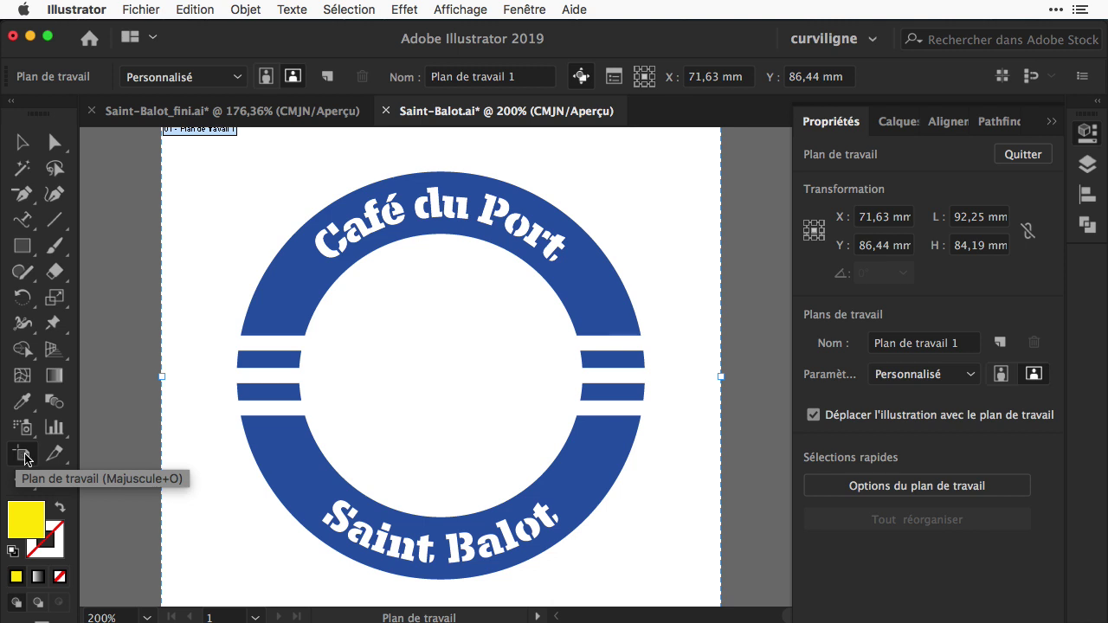
click(242, 80)
click(249, 127)
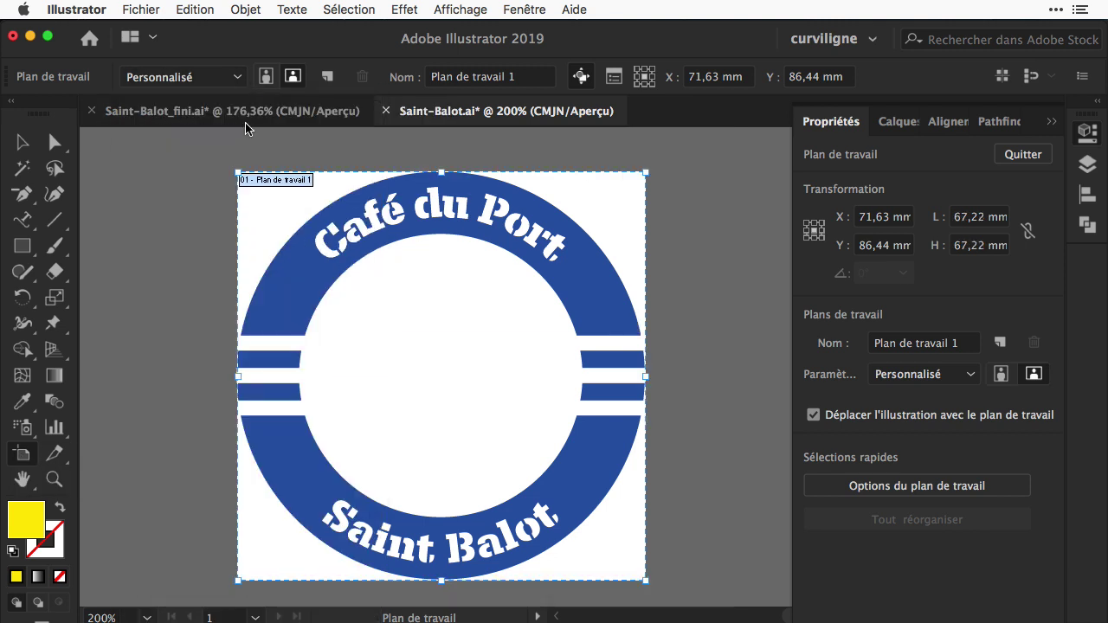
click(20, 148)
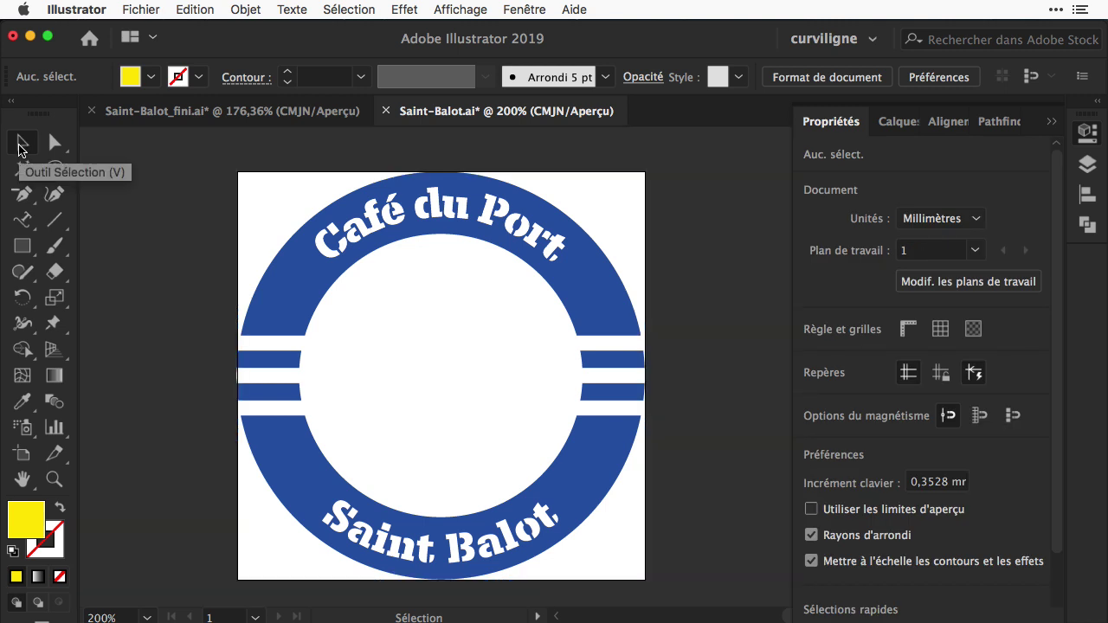